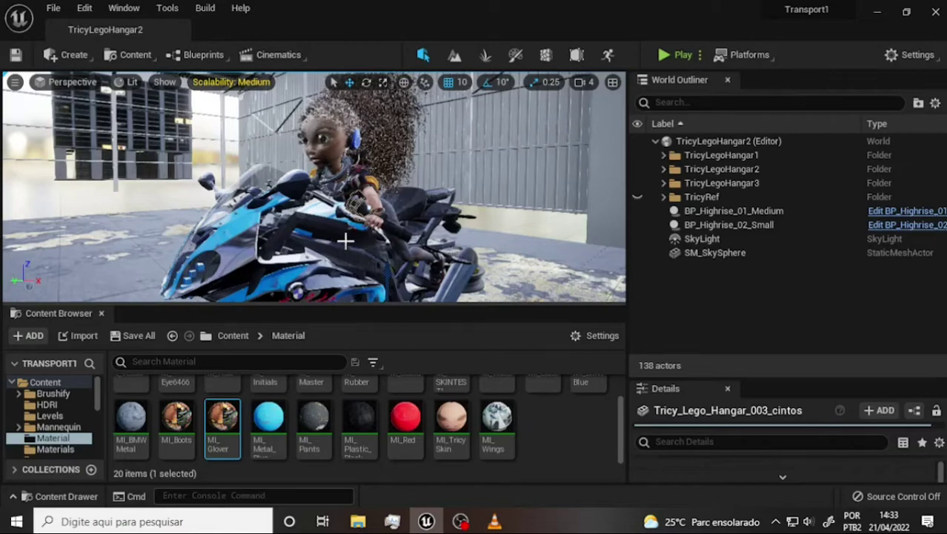
- Fly the viewport camera toward the rider on the blue motorbike in TricyLegoHangar2
{"action": "mouse_move", "coordinate": [337, 195]}
{"action": "left_mouse_down"}
{"action": "mouse_move", "coordinate": [338, 167]}
{"action": "mouse_move", "coordinate": [281, 167]}
{"action": "left_mouse_up"}
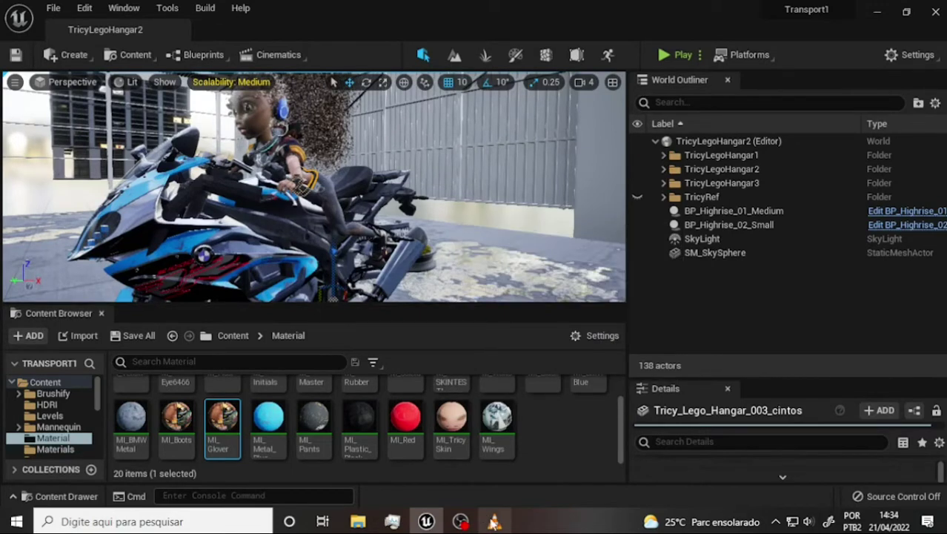
- Scrub the VLC hair-shading tutorial forward to 06:20, then return to the Unreal editor
{"action": "left_click", "coordinate": [494, 523]}
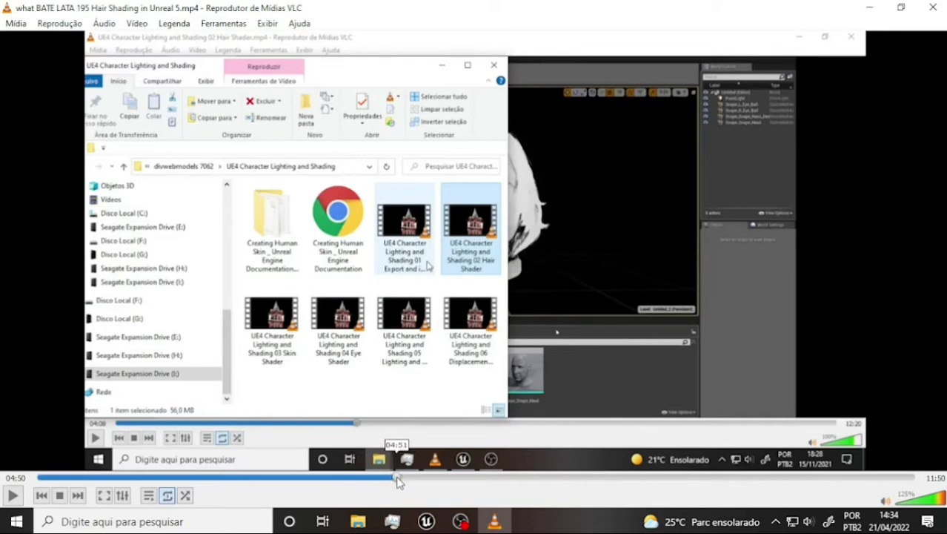
{"action": "left_click", "coordinate": [401, 478]}
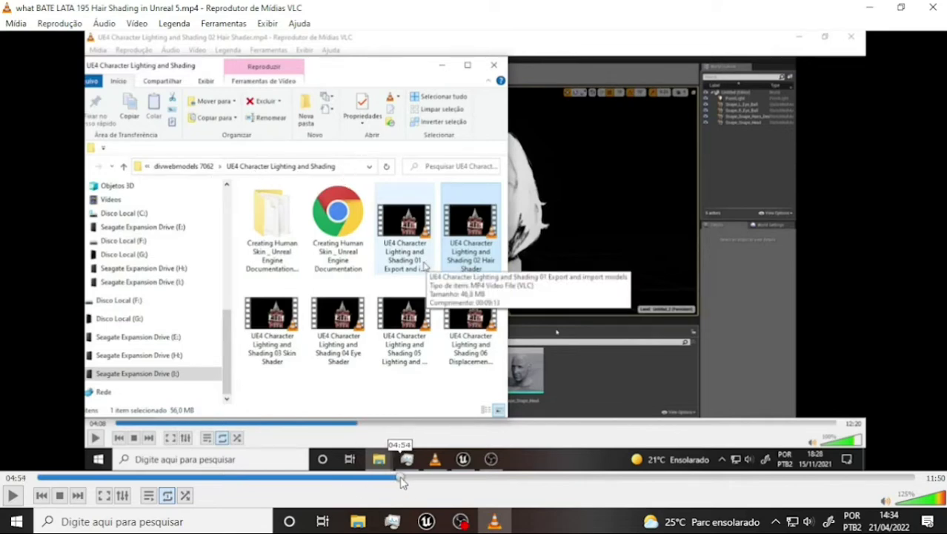
{"action": "left_click_drag", "start_coordinate": [401, 480], "coordinate": [455, 482]}
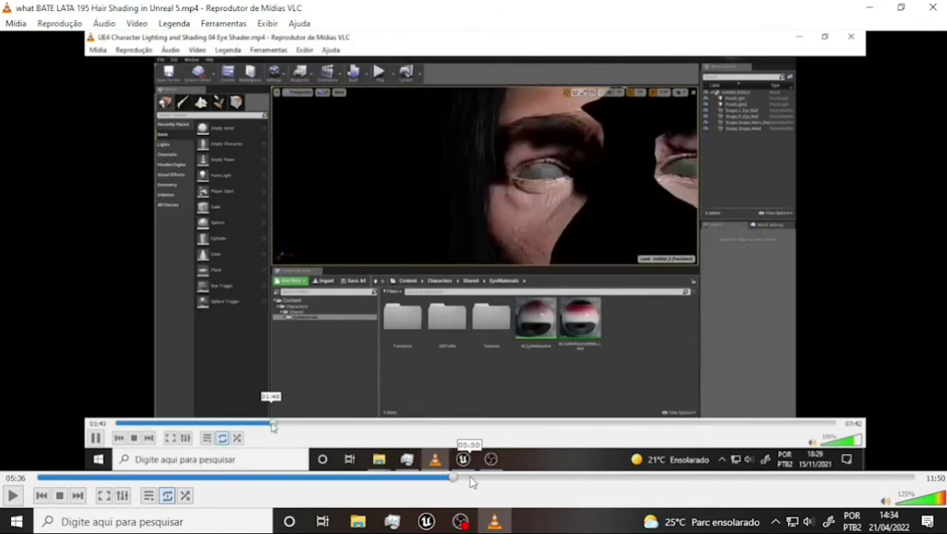
{"action": "left_click", "coordinate": [469, 478]}
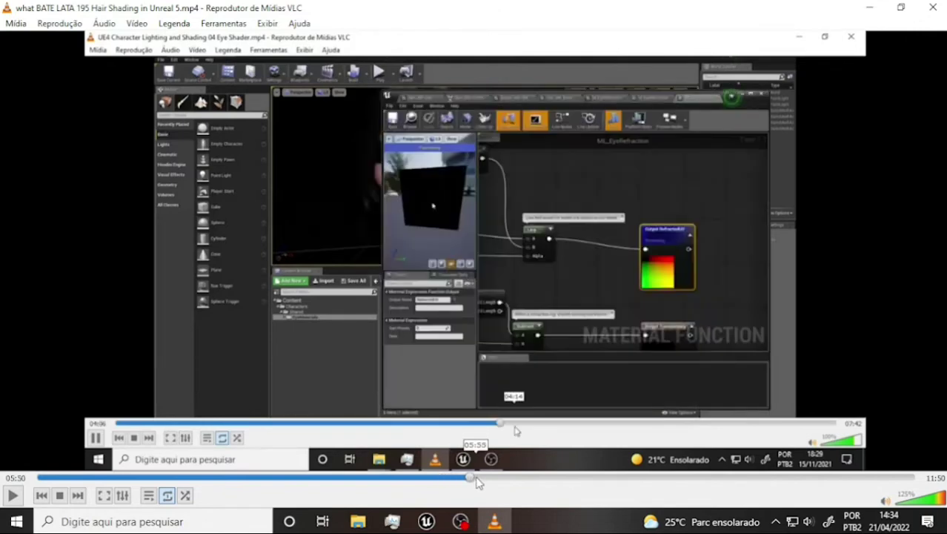
{"action": "left_click_drag", "start_coordinate": [487, 481], "coordinate": [507, 480]}
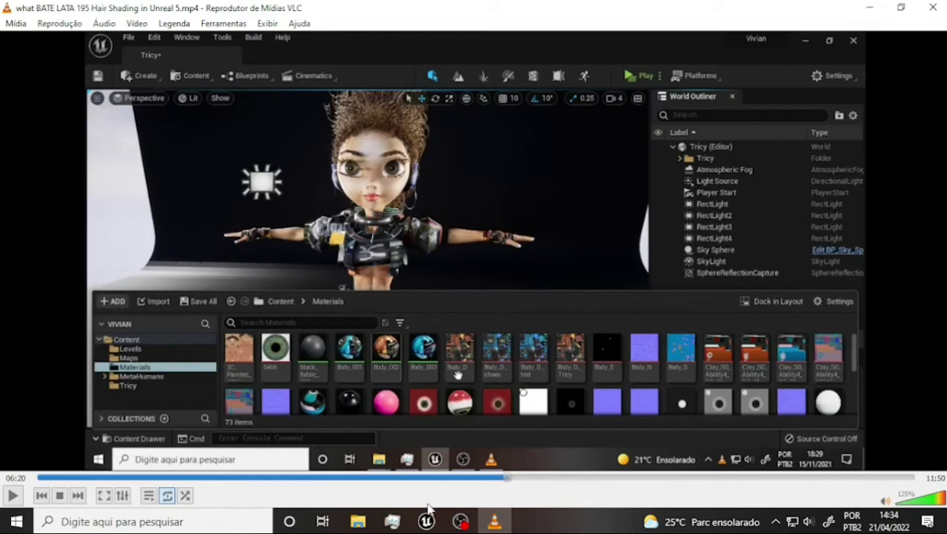
{"action": "left_click", "coordinate": [425, 522]}
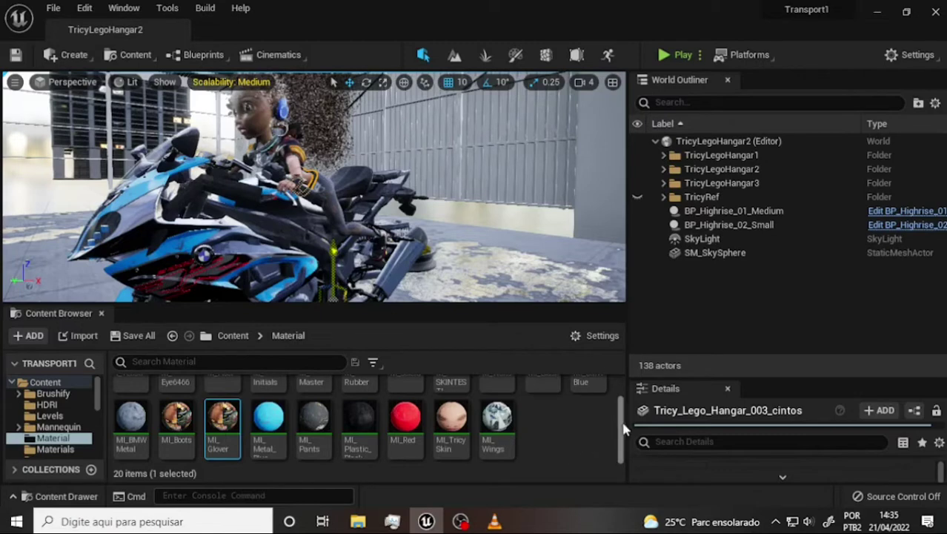
{"action": "left_click_drag", "start_coordinate": [622, 430], "coordinate": [618, 348]}
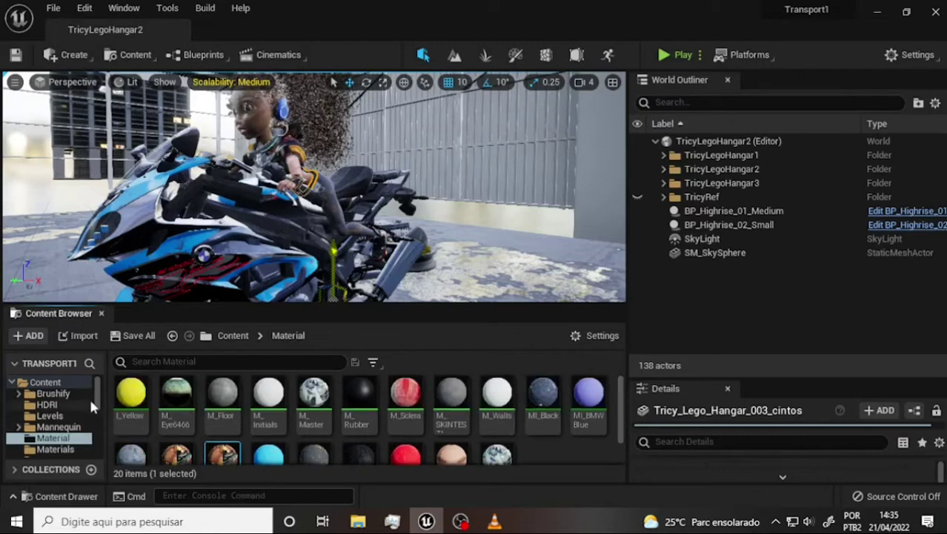
{"action": "left_click", "coordinate": [55, 449]}
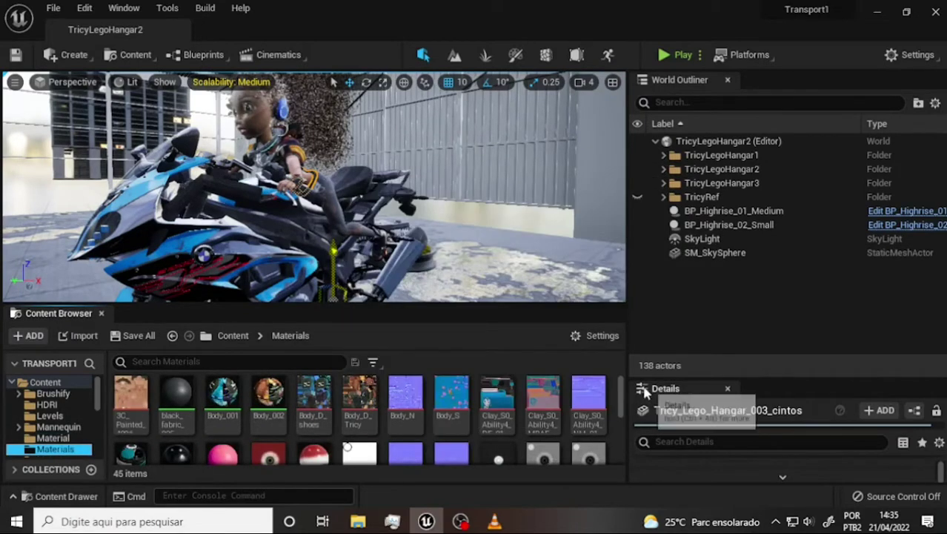
{"action": "scroll", "coordinate": [622, 419], "scroll_direction": "down", "scroll_amount": 3}
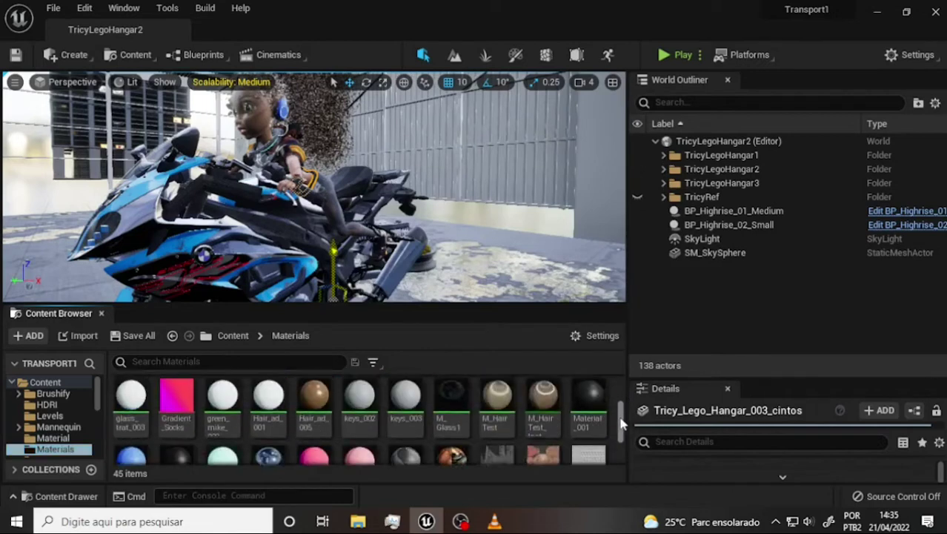
{"action": "scroll", "coordinate": [621, 422], "scroll_direction": "down", "scroll_amount": 1}
{"action": "scroll", "coordinate": [621, 423], "scroll_direction": "up", "scroll_amount": 2}
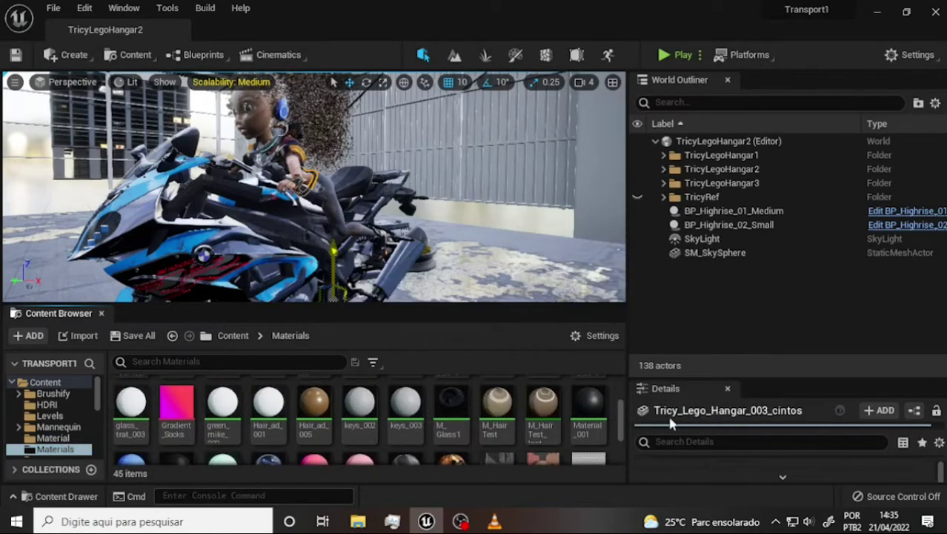
{"action": "scroll", "coordinate": [622, 430], "scroll_direction": "up", "scroll_amount": 3}
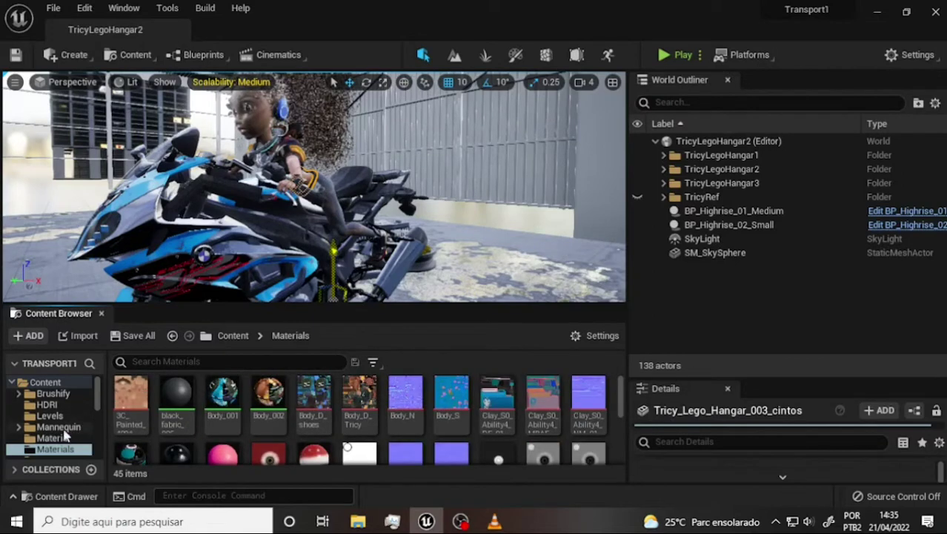
{"action": "left_click", "coordinate": [65, 438]}
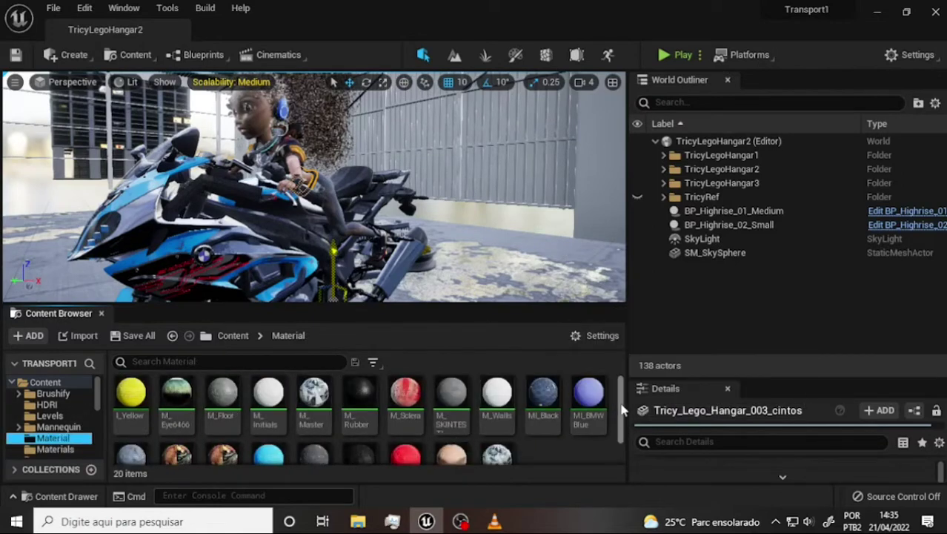
{"action": "scroll", "coordinate": [621, 400], "scroll_direction": "down", "scroll_amount": 2}
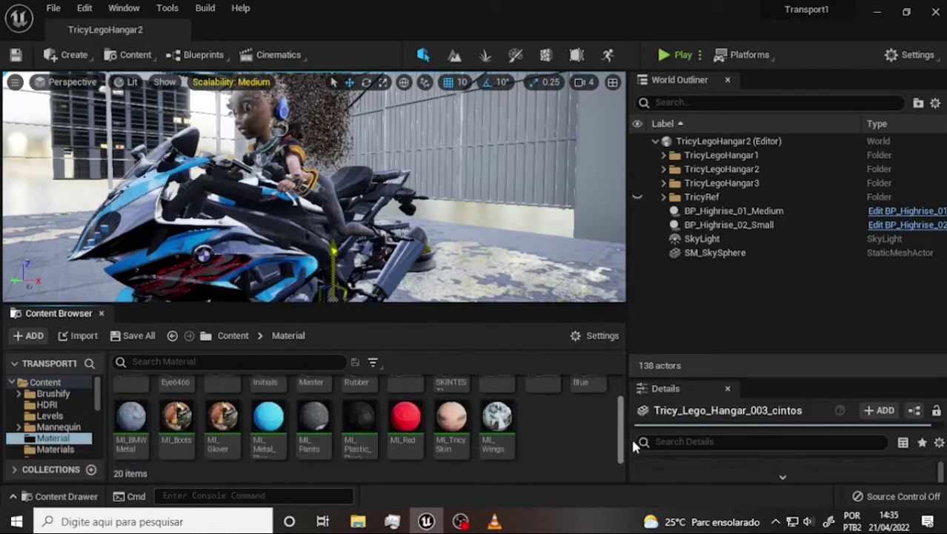
- Create a Material asset named M_LegoHair in the Material folder and open it
{"action": "right_click", "coordinate": [552, 421]}
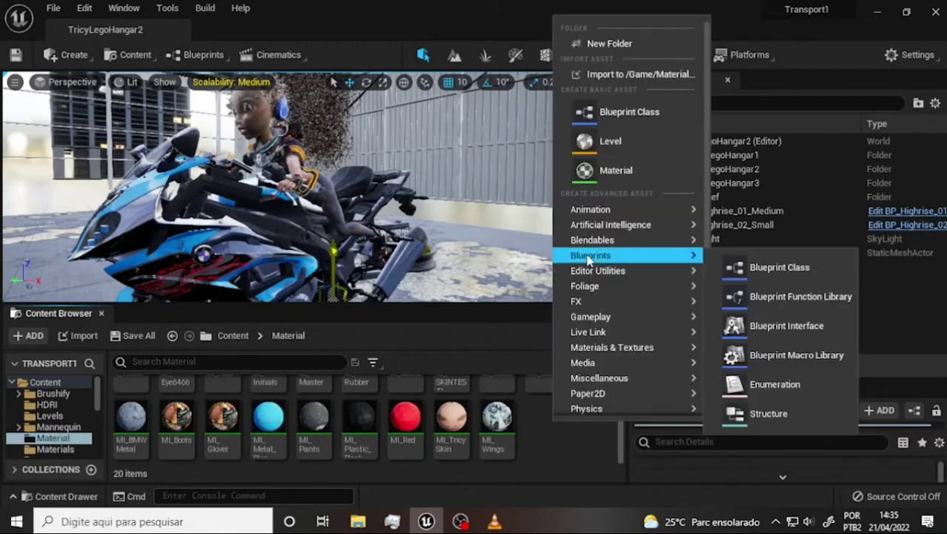
{"action": "left_click", "coordinate": [650, 167]}
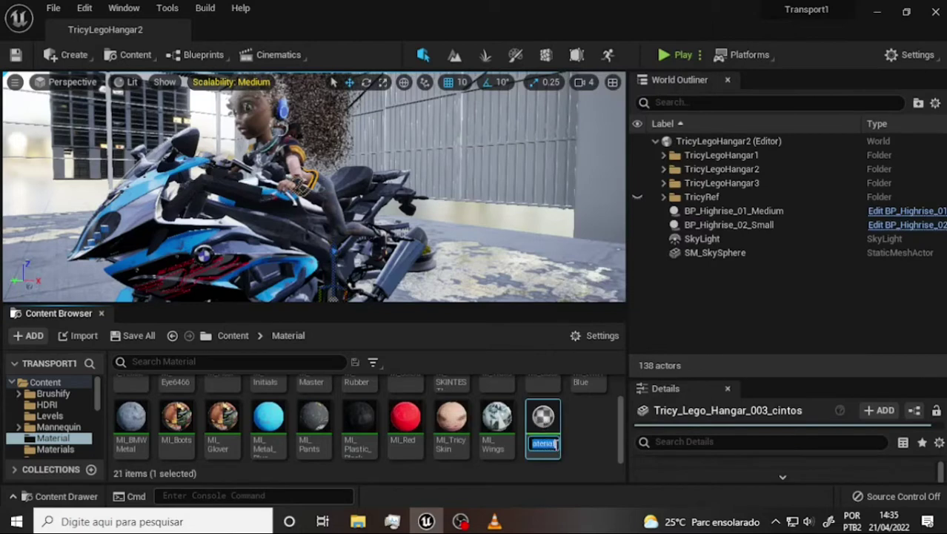
{"action": "type", "text": "M"}
{"action": "key", "text": "Return"}
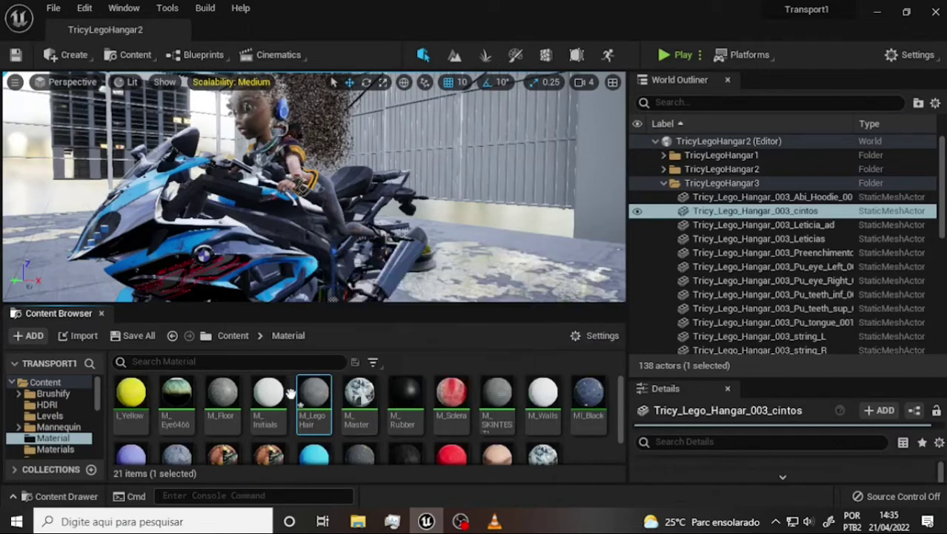
{"action": "double_click", "coordinate": [312, 393]}
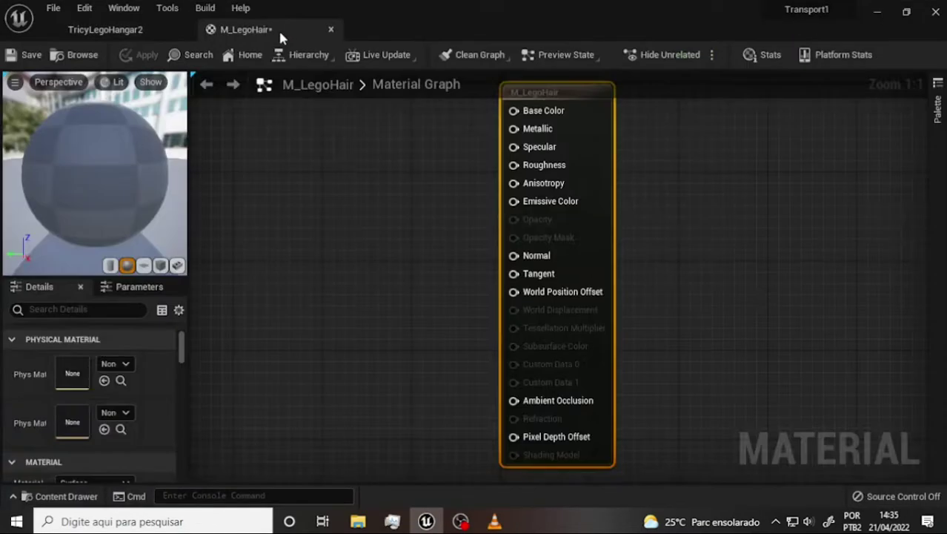
{"action": "scroll", "coordinate": [793, 188], "scroll_direction": "down", "scroll_amount": 1}
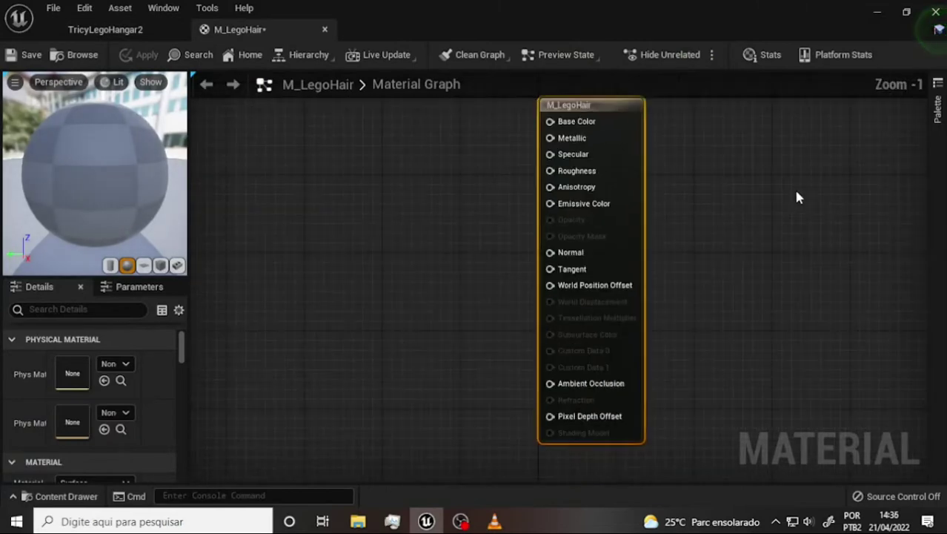
{"action": "mouse_move", "coordinate": [793, 186]}
{"action": "right_mouse_down"}
{"action": "mouse_move", "coordinate": [750, 200]}
{"action": "mouse_move", "coordinate": [781, 214]}
{"action": "right_mouse_up"}
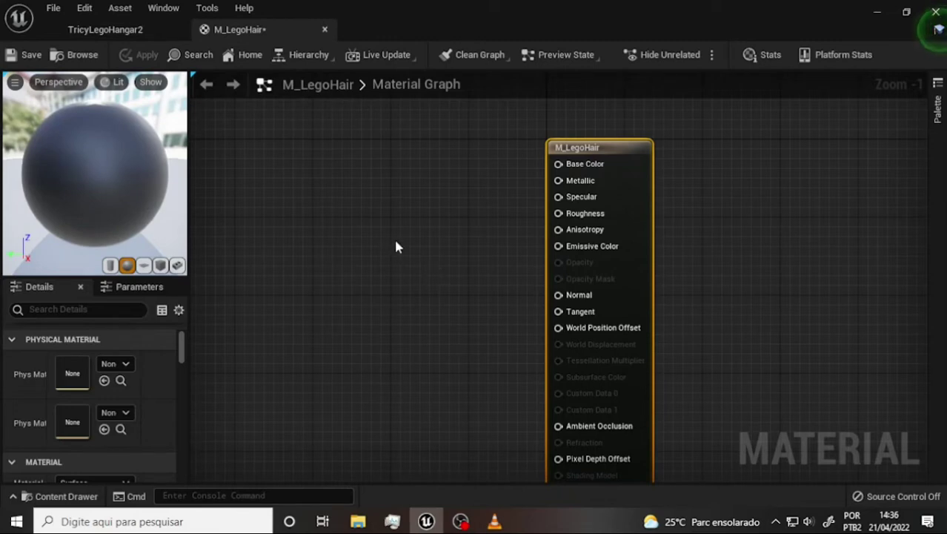
{"action": "left_click", "coordinate": [460, 521]}
{"action": "left_click", "coordinate": [459, 521]}
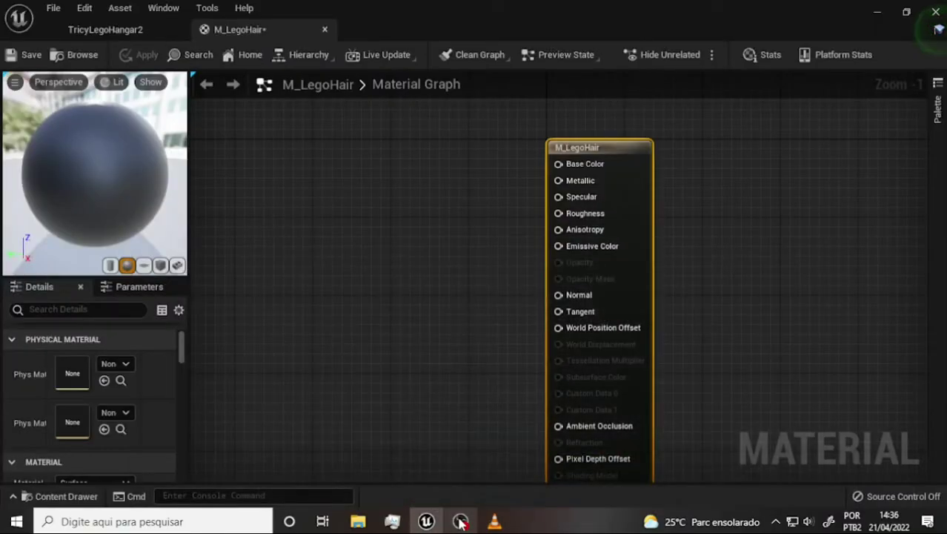
{"action": "left_click", "coordinate": [426, 521]}
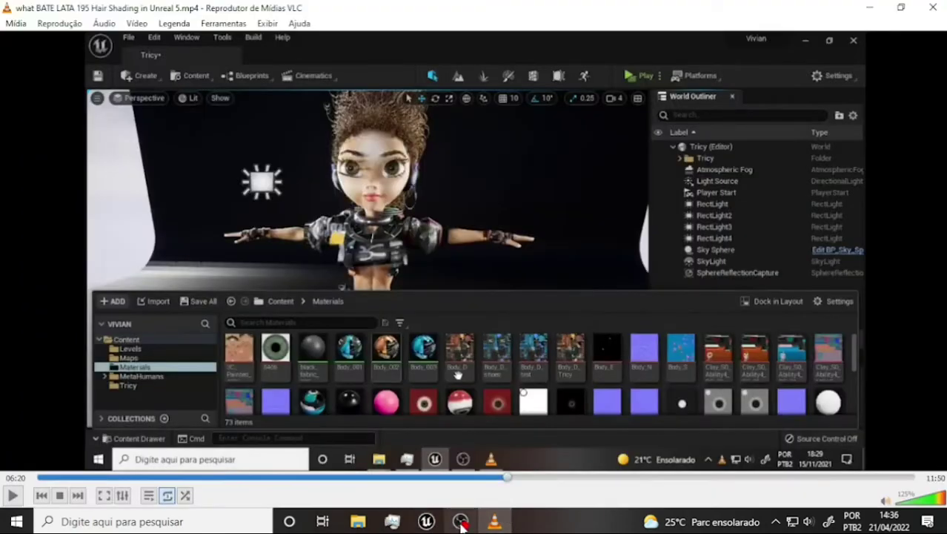
{"action": "left_click", "coordinate": [426, 521]}
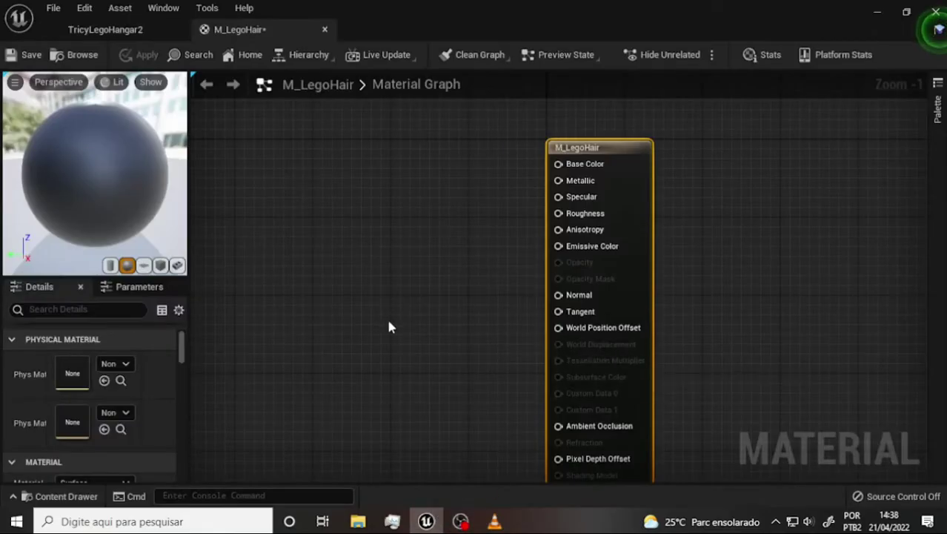
{"action": "left_click", "coordinate": [494, 523]}
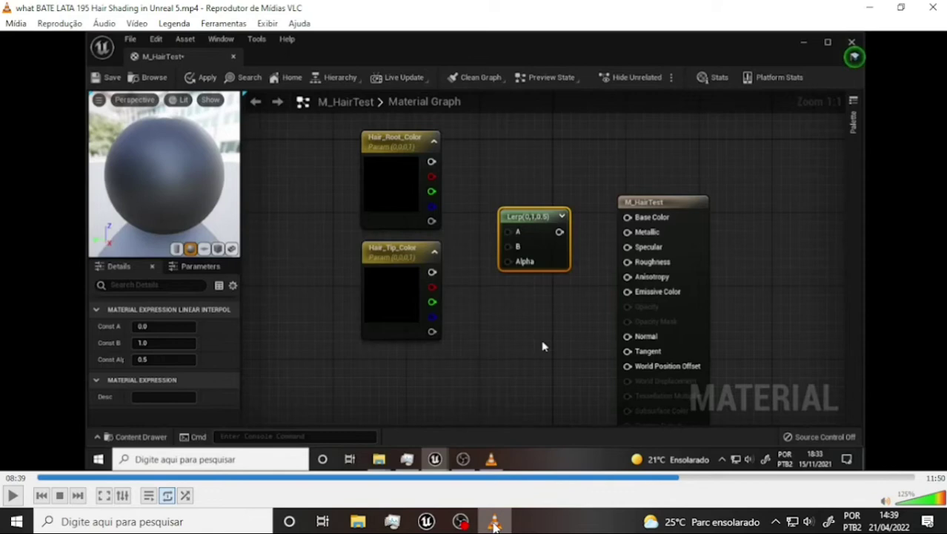
{"action": "left_click", "coordinate": [495, 522]}
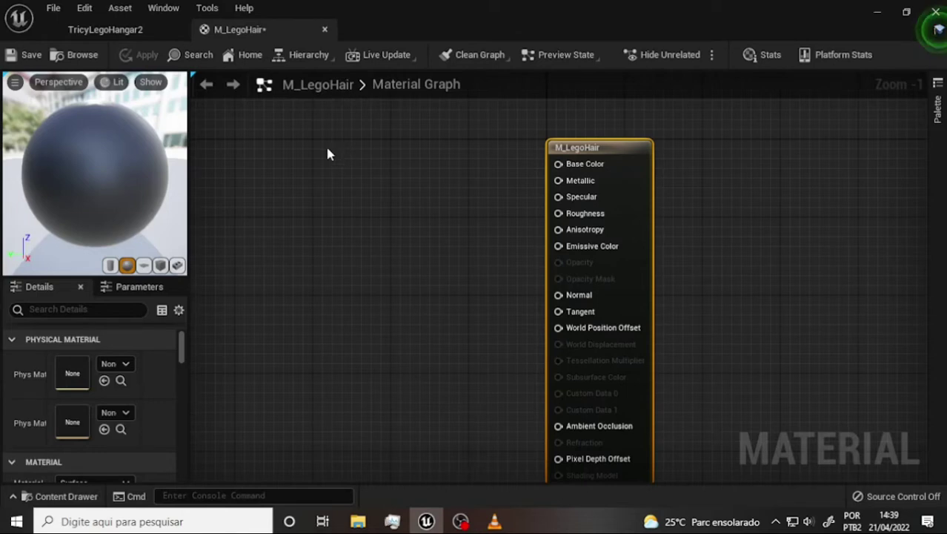
- Add a constant colour node and convert it to a parameter named Hair_Root_Color
{"action": "left_click", "coordinate": [317, 165]}
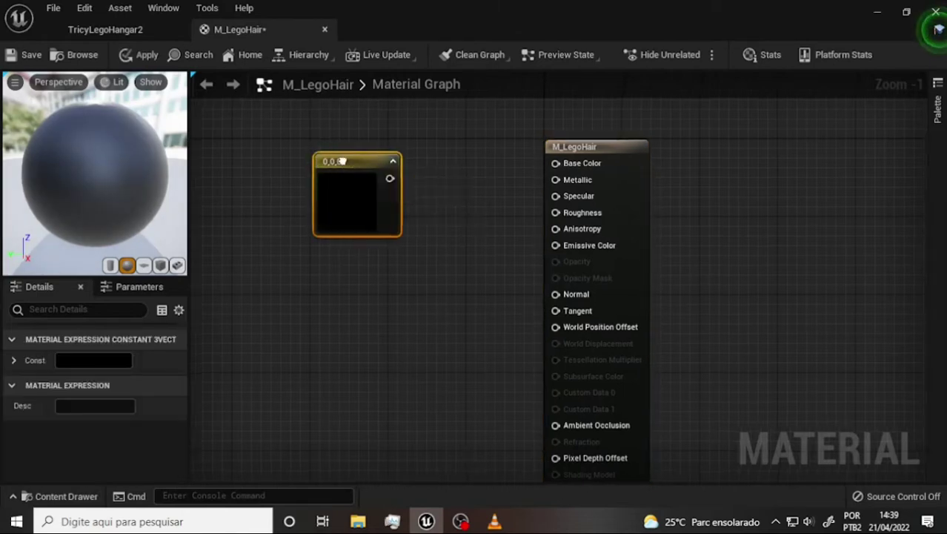
{"action": "right_click", "coordinate": [329, 157]}
{"action": "left_click", "coordinate": [390, 184]}
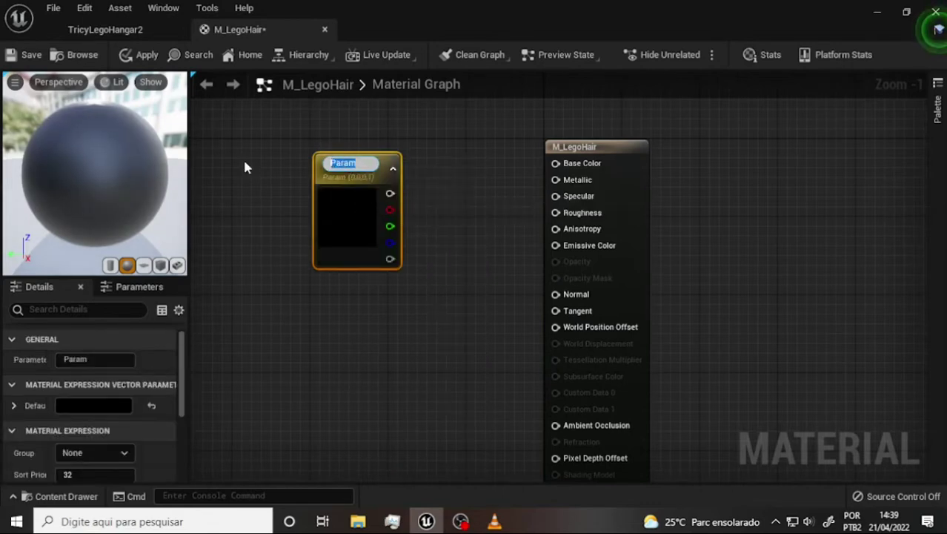
{"action": "type", "text": "Ha"}
{"action": "type", "text": "ir_"}
{"action": "type", "text": "Root"}
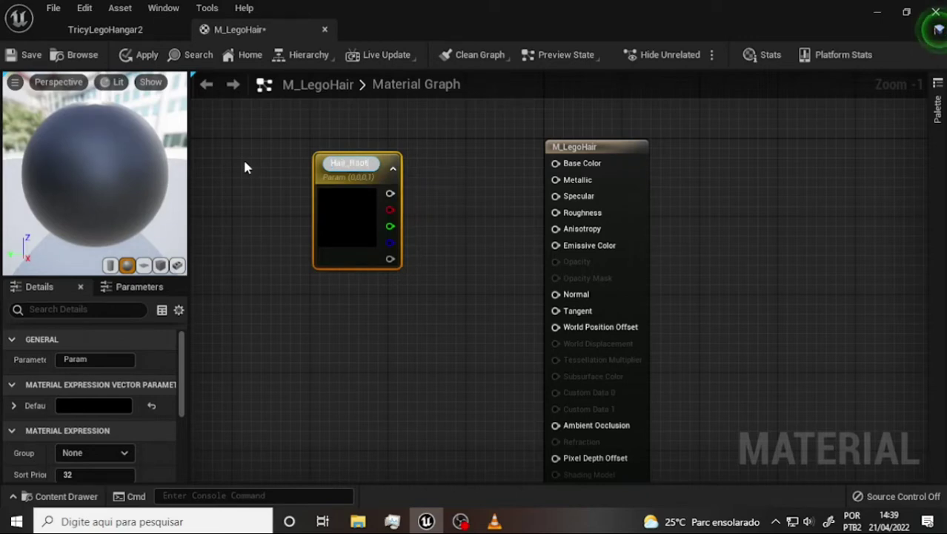
{"action": "type", "text": "_Co"}
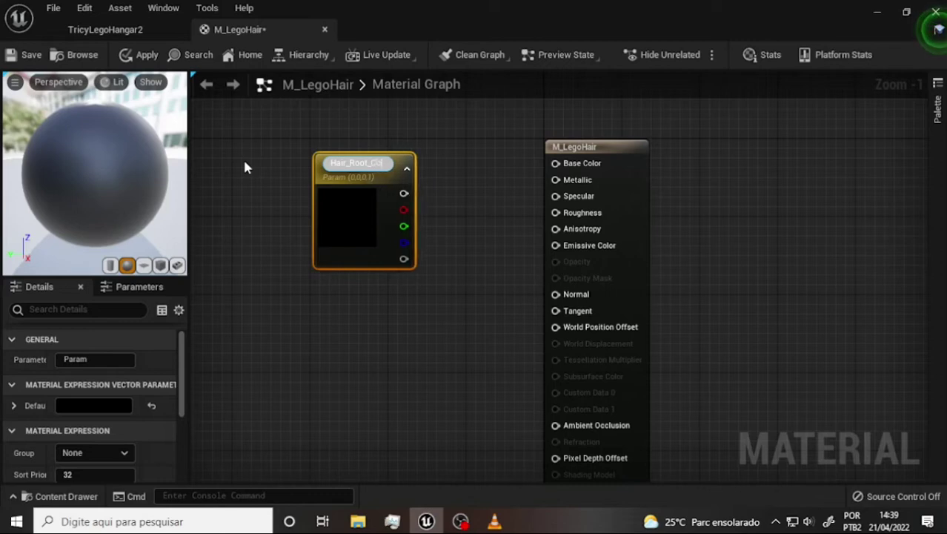
{"action": "type", "text": "lor"}
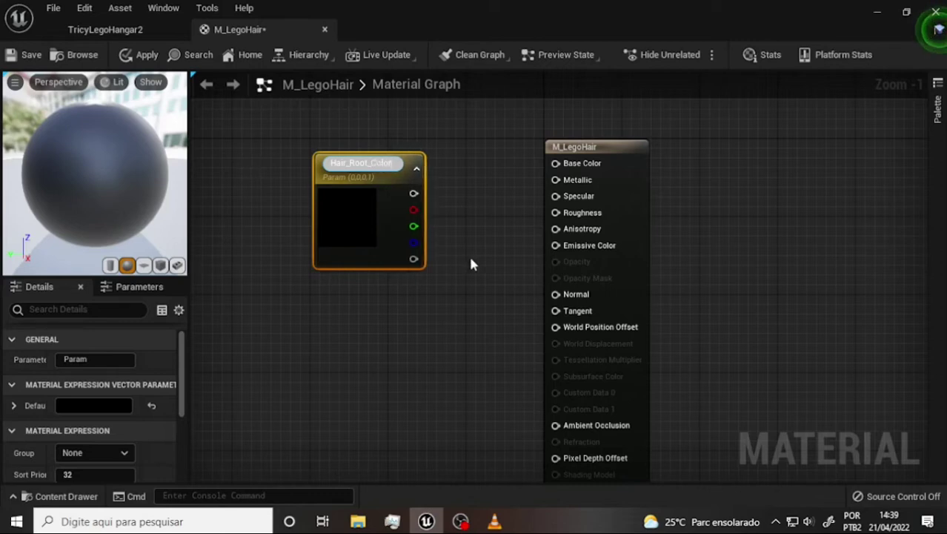
{"action": "left_click", "coordinate": [470, 263]}
- Duplicate Hair_Root_Color below the original and rename the copy Hair_Tip_Color
{"action": "left_click", "coordinate": [360, 161]}
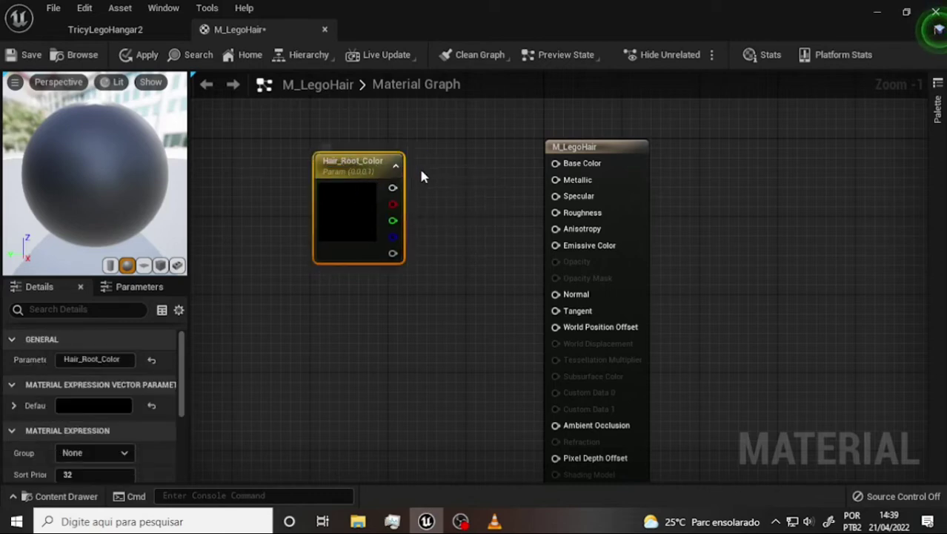
{"action": "key", "text": "ctrl+c"}
{"action": "key", "text": "ctrl+v"}
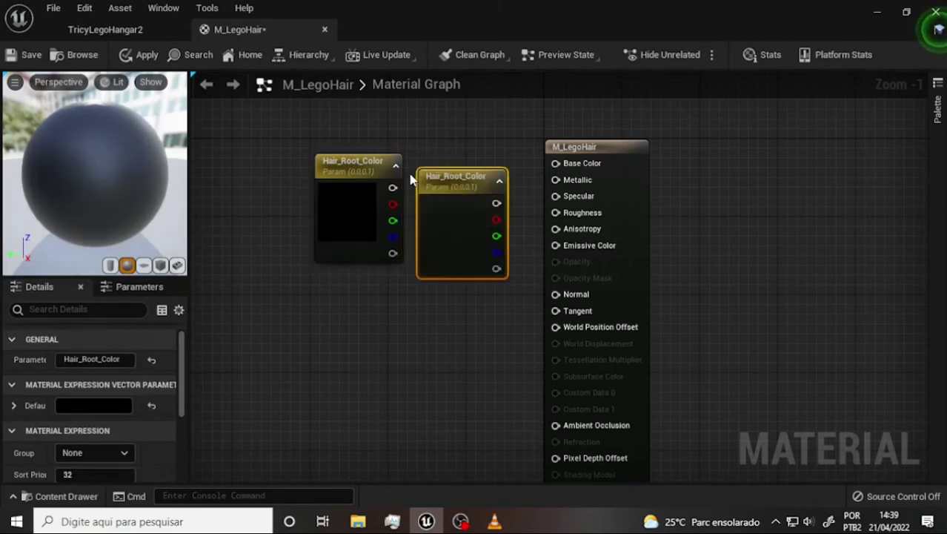
{"action": "left_click_drag", "start_coordinate": [465, 173], "coordinate": [359, 291]}
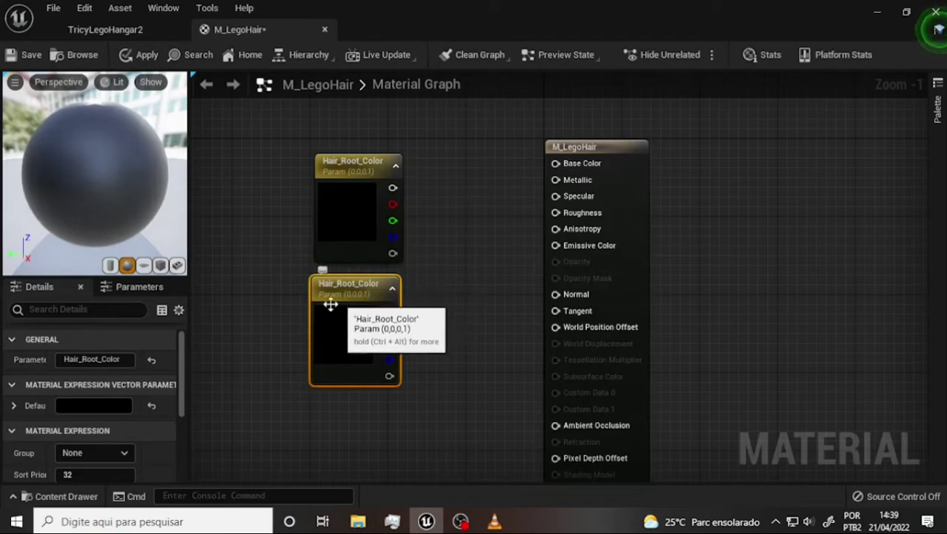
{"action": "double_click", "coordinate": [330, 300]}
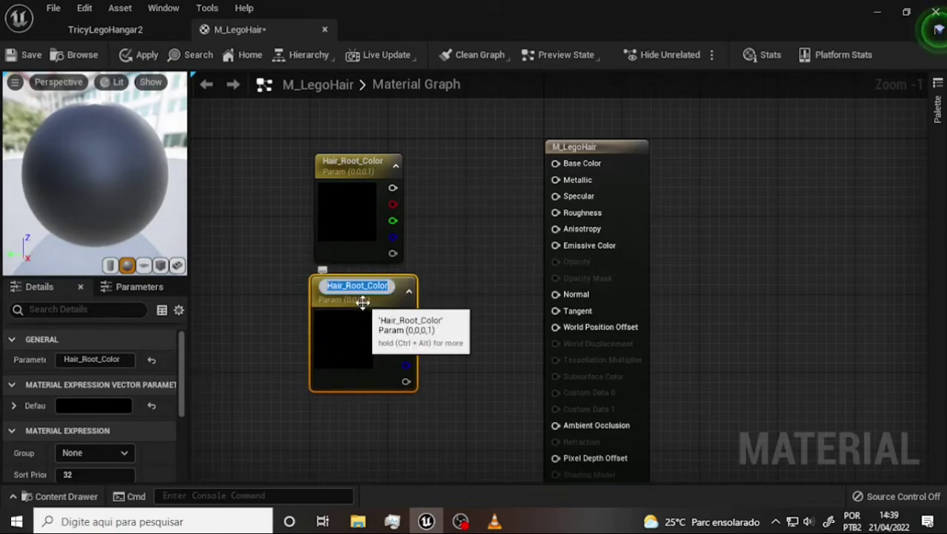
{"action": "left_click_drag", "start_coordinate": [366, 286], "coordinate": [345, 286]}
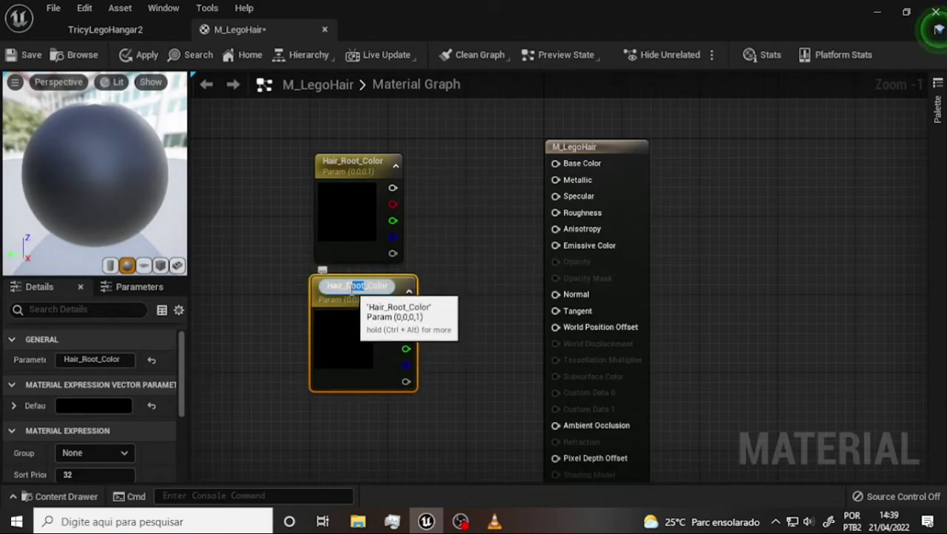
{"action": "type", "text": "Tip"}
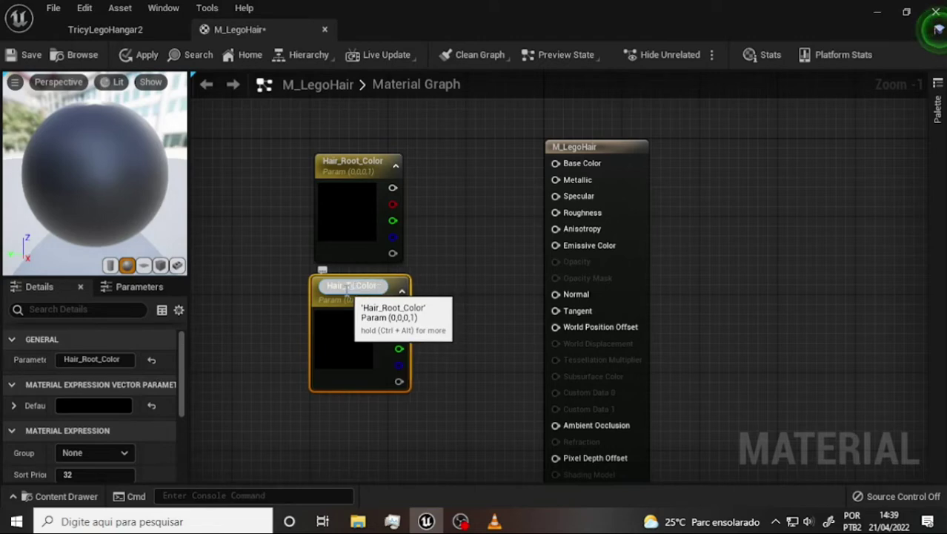
{"action": "left_click", "coordinate": [463, 260]}
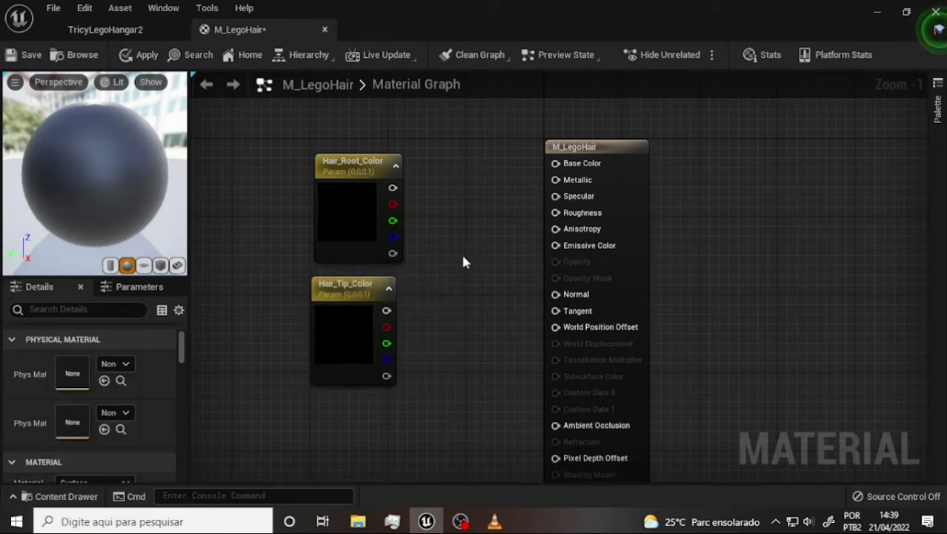
- Align Hair_Tip_Color under Hair_Root_Color and move the result node further right
{"action": "left_click", "coordinate": [340, 164]}
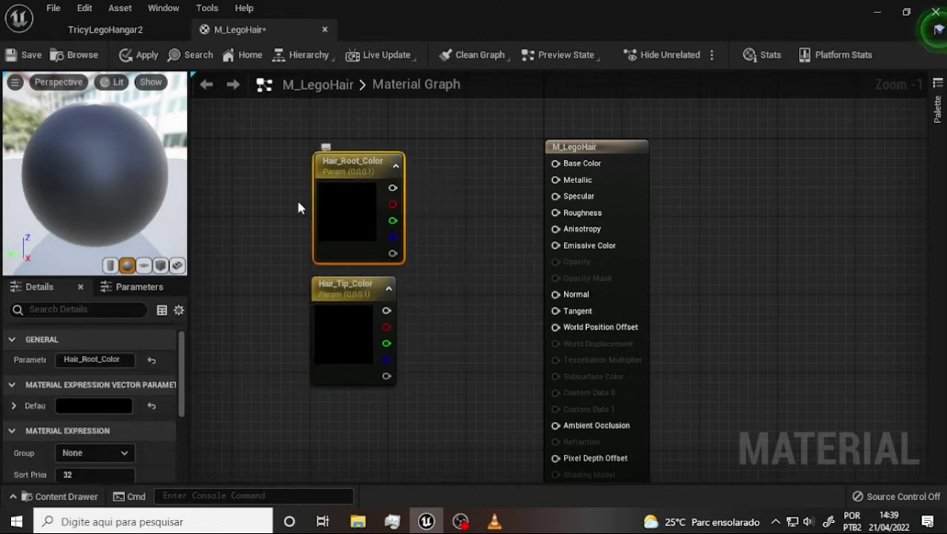
{"action": "left_click", "coordinate": [343, 284]}
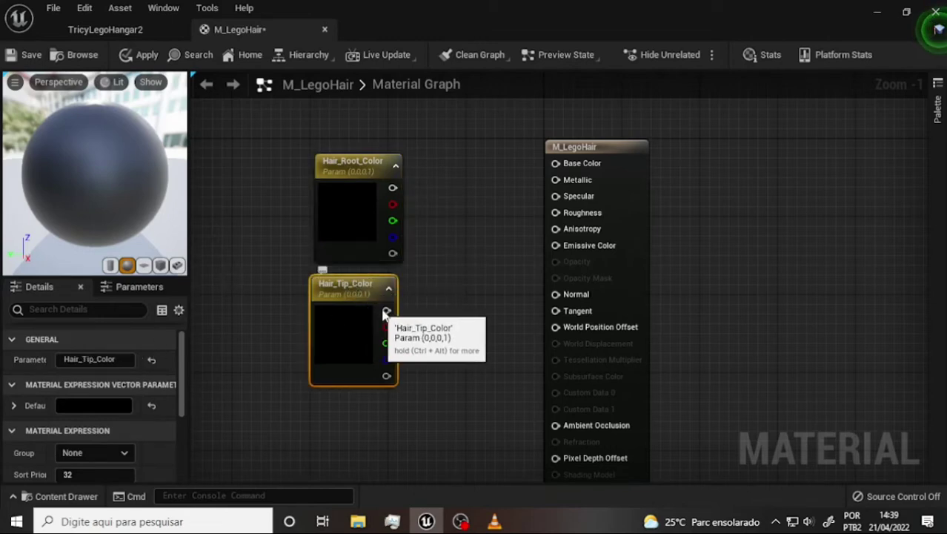
{"action": "left_click_drag", "start_coordinate": [346, 293], "coordinate": [355, 292]}
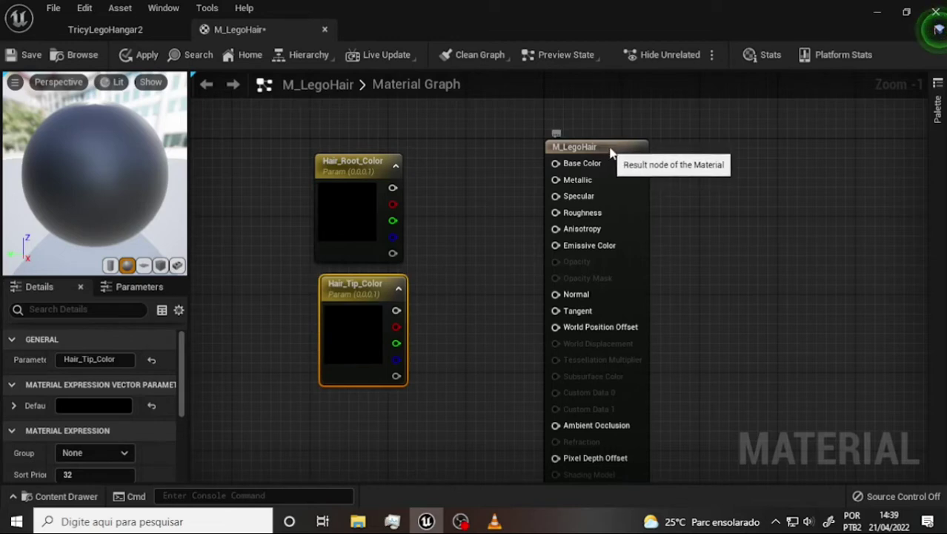
{"action": "left_click_drag", "start_coordinate": [610, 150], "coordinate": [687, 150]}
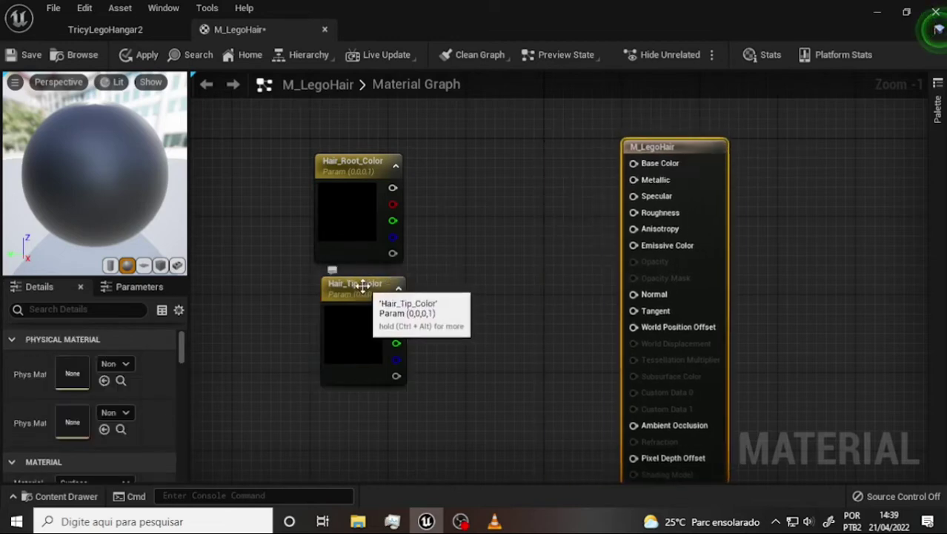
{"action": "mouse_move", "coordinate": [365, 291]}
{"action": "left_mouse_down"}
{"action": "mouse_move", "coordinate": [356, 291]}
{"action": "mouse_move", "coordinate": [366, 291]}
{"action": "left_mouse_up"}
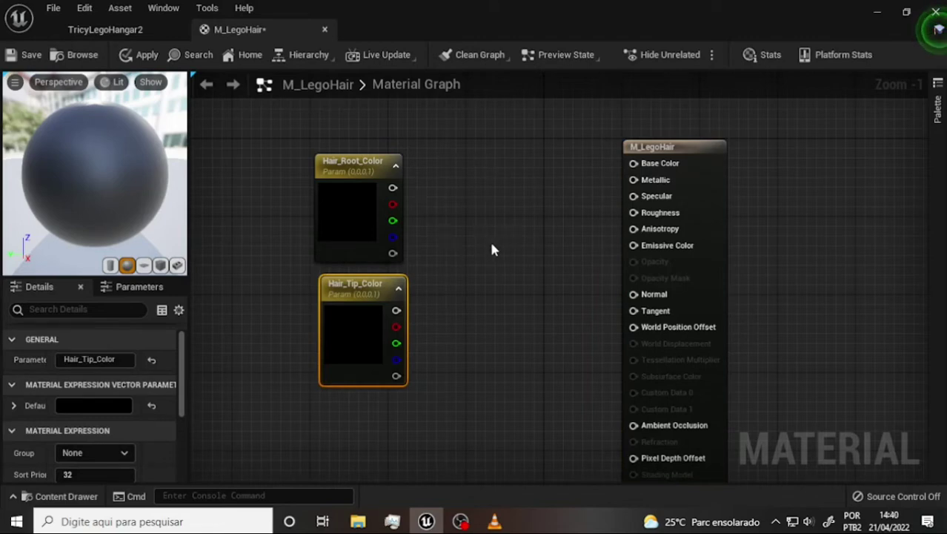
- Add a Lerp node and position it between the colour parameters and the result node
{"action": "left_click", "coordinate": [484, 190]}
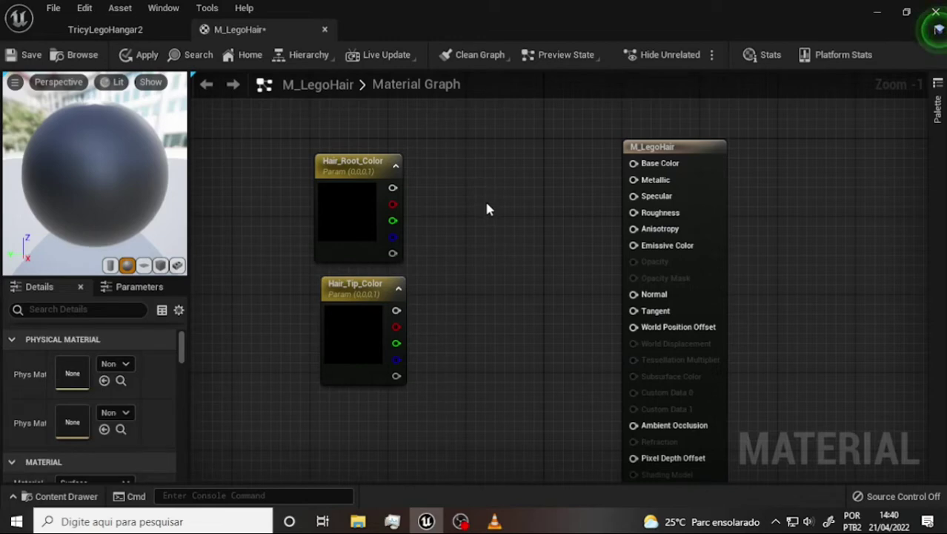
{"action": "left_click", "coordinate": [487, 209]}
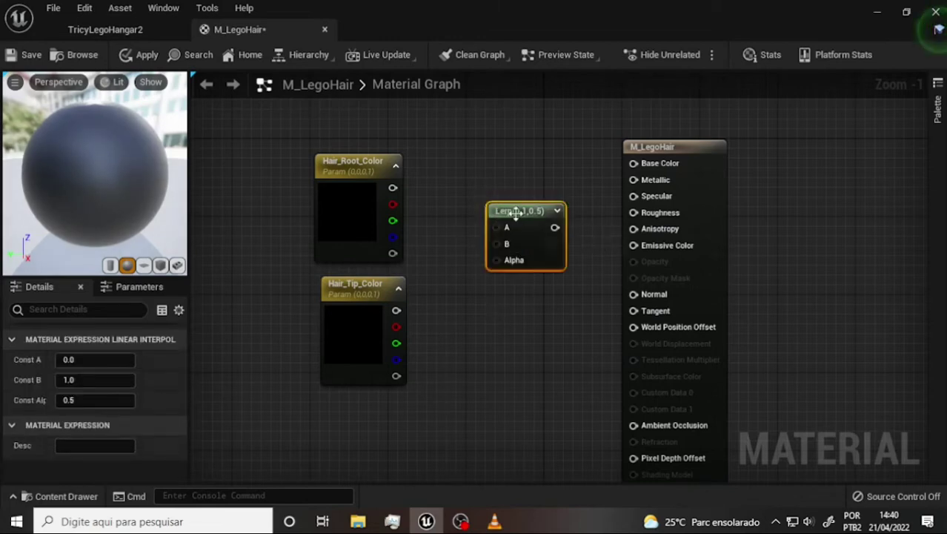
{"action": "mouse_move", "coordinate": [514, 213]}
{"action": "left_mouse_down"}
{"action": "mouse_move", "coordinate": [523, 199]}
{"action": "mouse_move", "coordinate": [515, 198]}
{"action": "left_mouse_up"}
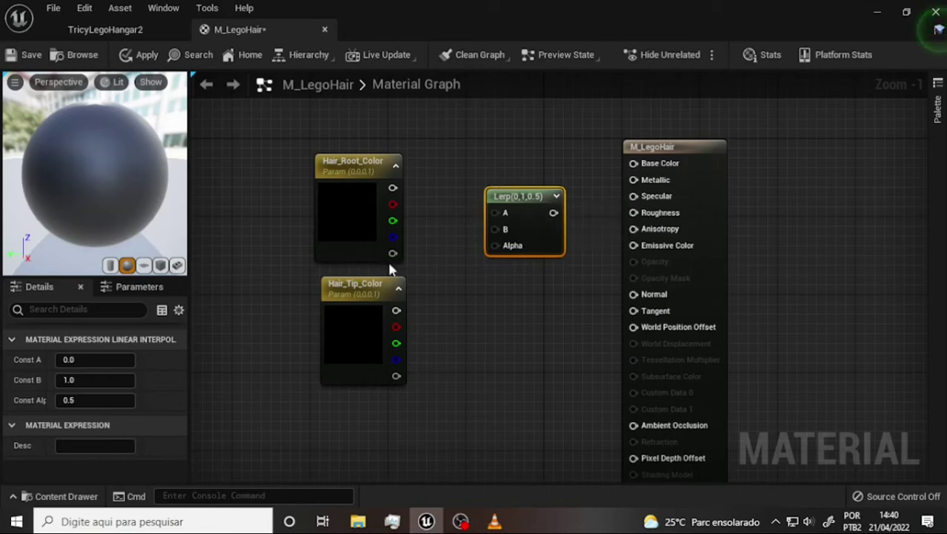
{"action": "mouse_move", "coordinate": [365, 288]}
{"action": "left_mouse_down"}
{"action": "mouse_move", "coordinate": [353, 287]}
{"action": "mouse_move", "coordinate": [362, 287]}
{"action": "left_mouse_up"}
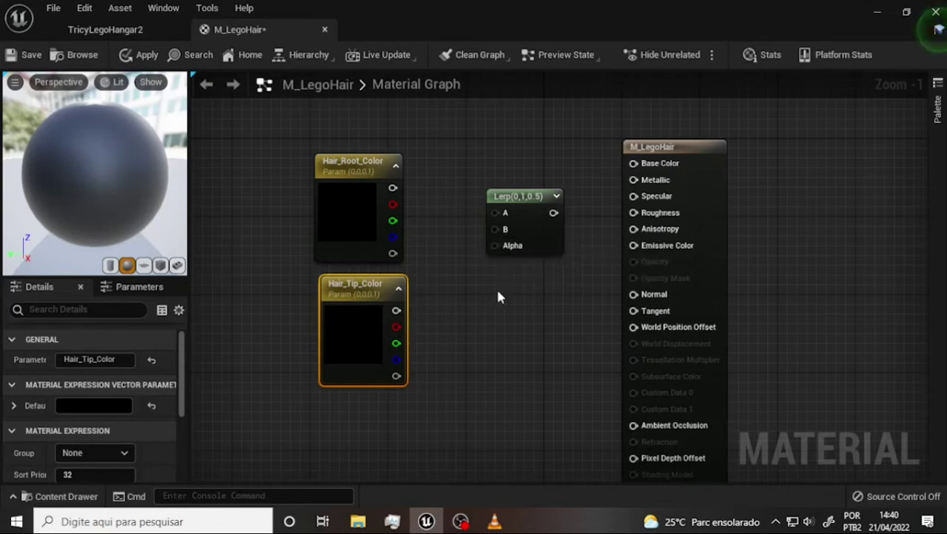
- Wire Hair_Root_Color into Lerp A and Hair_Tip_Color into Lerp B, then tidy both
{"action": "left_click", "coordinate": [460, 521]}
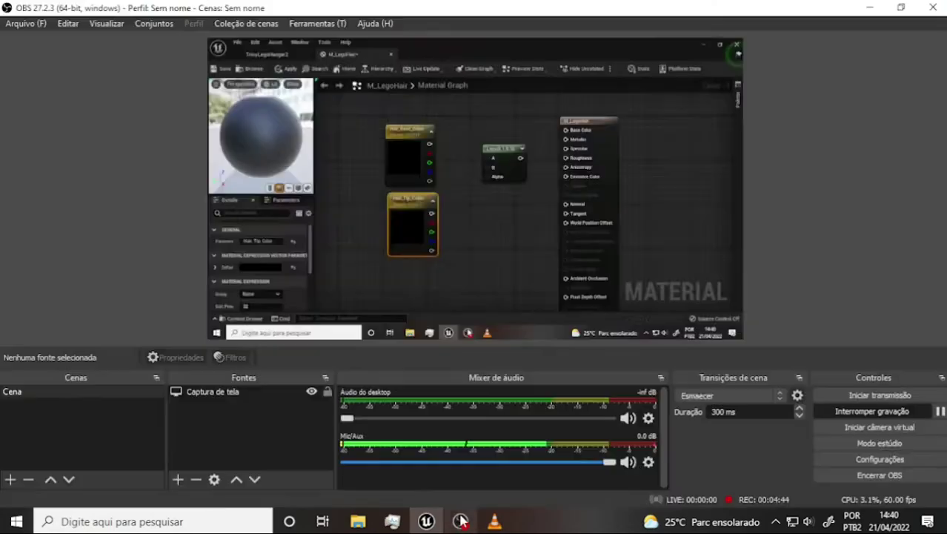
{"action": "left_click", "coordinate": [426, 521]}
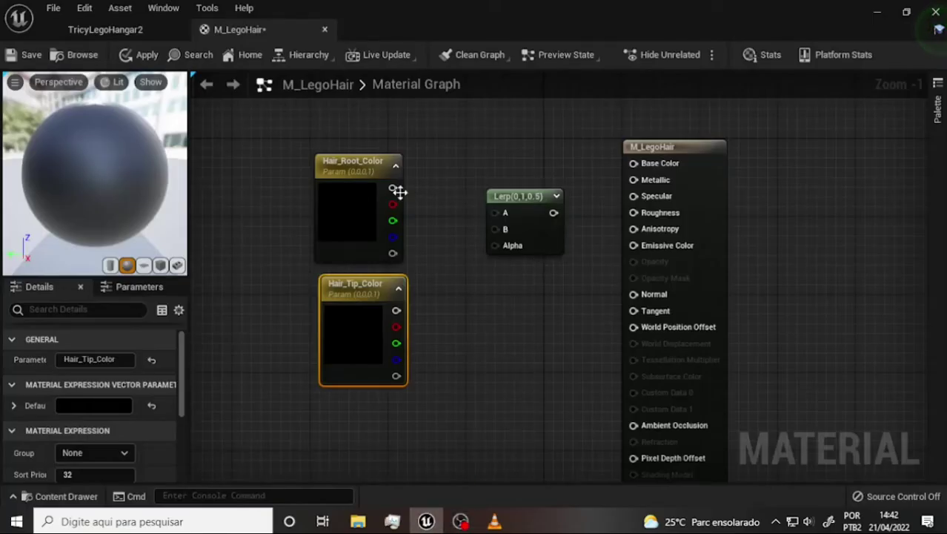
{"action": "left_click_drag", "start_coordinate": [393, 188], "coordinate": [495, 213]}
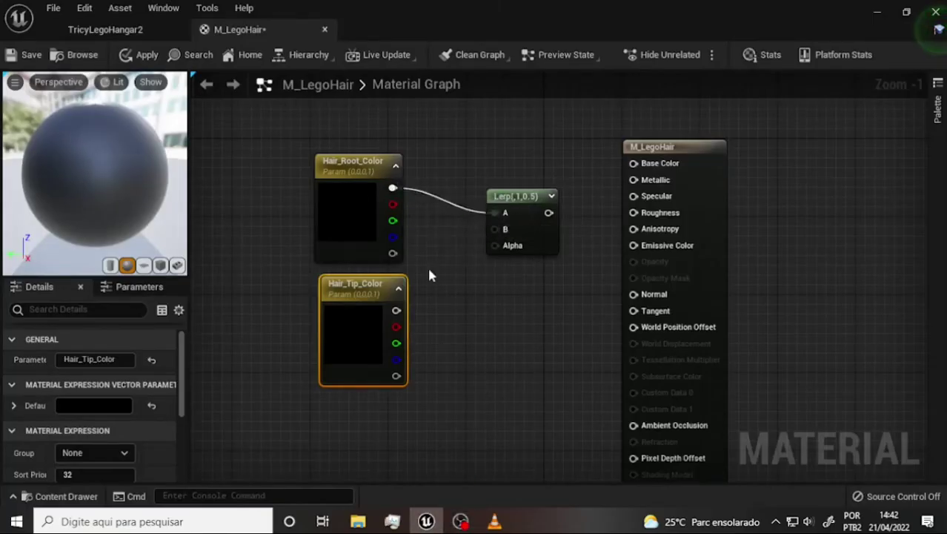
{"action": "left_click_drag", "start_coordinate": [396, 310], "coordinate": [494, 229]}
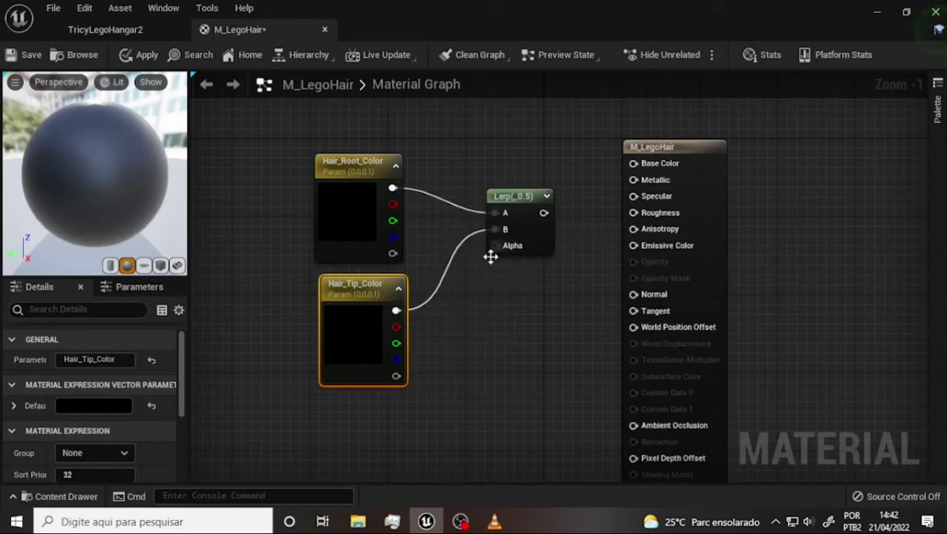
{"action": "left_click_drag", "start_coordinate": [345, 165], "coordinate": [341, 141]}
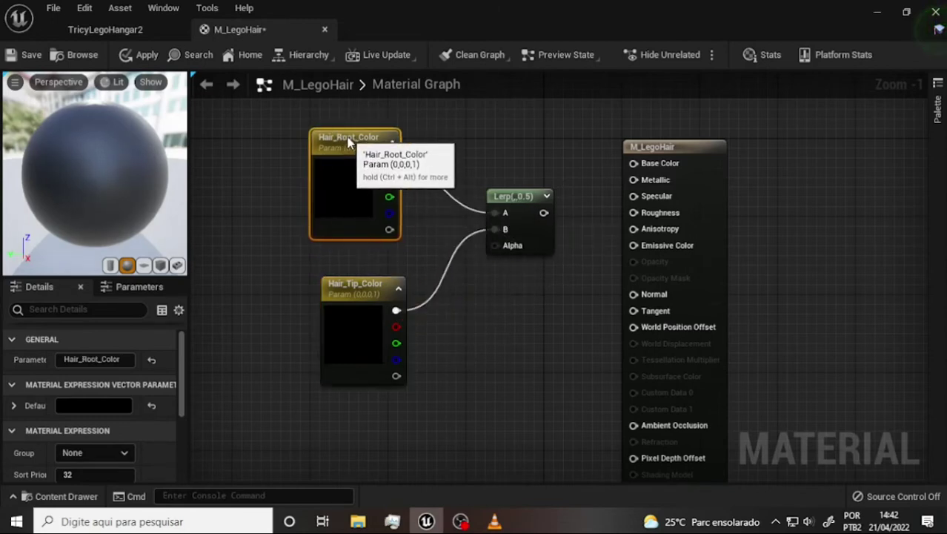
{"action": "left_click_drag", "start_coordinate": [355, 292], "coordinate": [345, 273]}
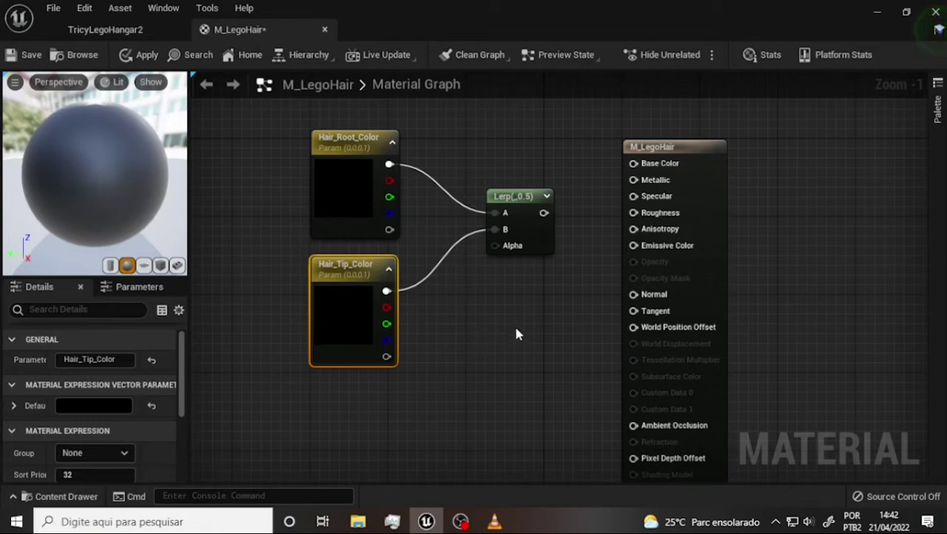
- Add a TextureCoordinate node and place TexCoord[0] below Hair_Tip_Color
{"action": "right_click", "coordinate": [482, 298]}
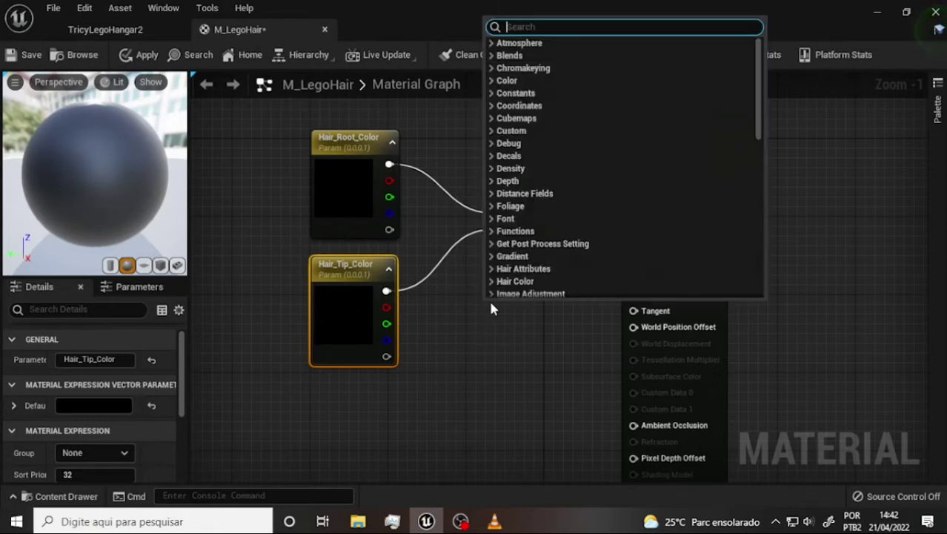
{"action": "type", "text": "t"}
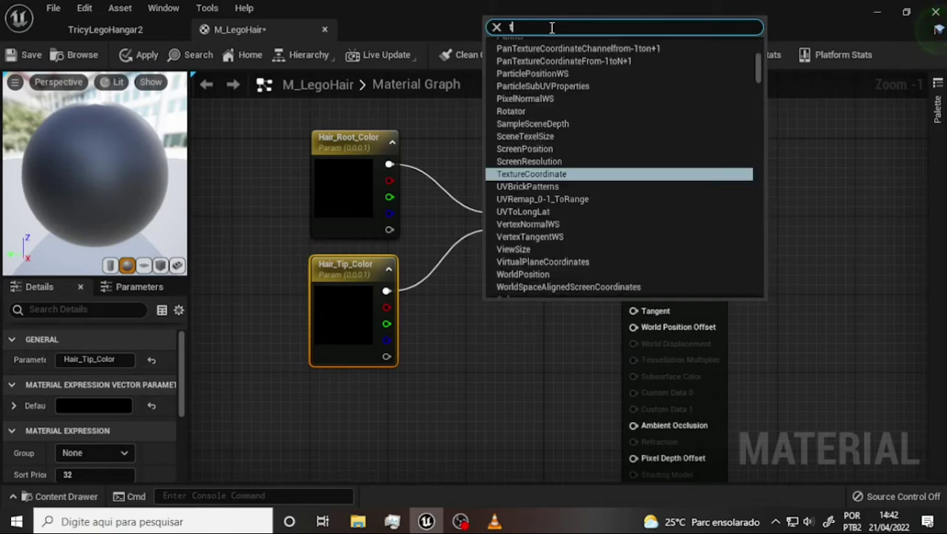
{"action": "type", "text": "e"}
{"action": "left_click", "coordinate": [547, 174]}
{"action": "left_click_drag", "start_coordinate": [515, 307], "coordinate": [342, 390]}
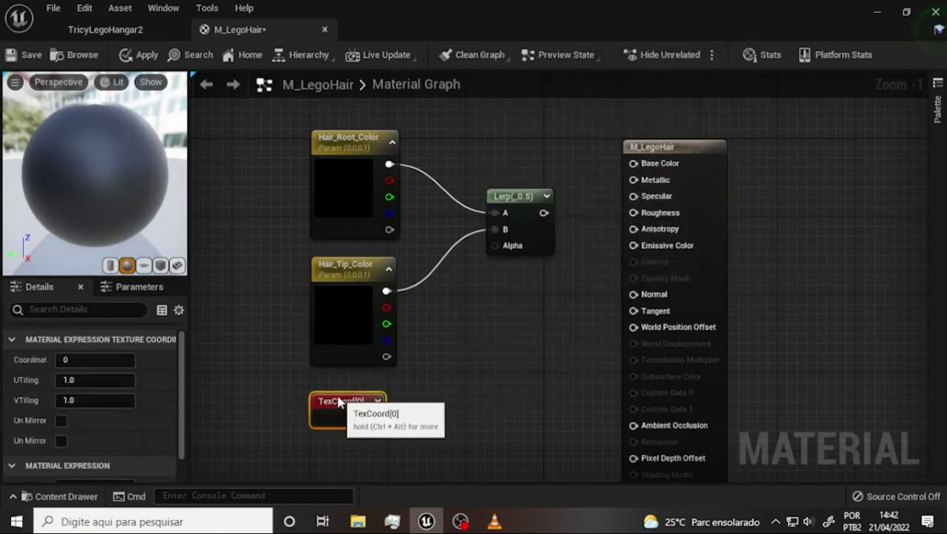
- Search the node list for 'ma', then dismiss it without adding a node
{"action": "right_click", "coordinate": [542, 115]}
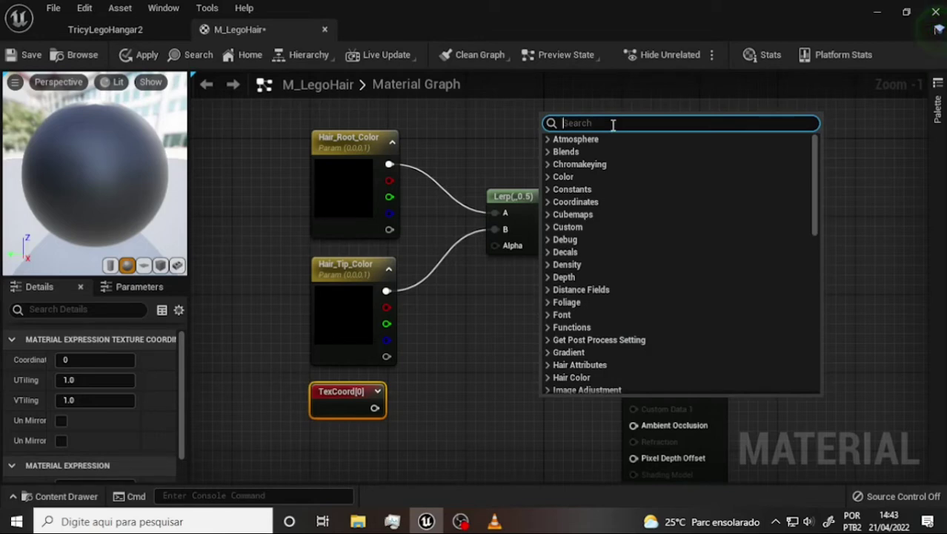
{"action": "type", "text": "m"}
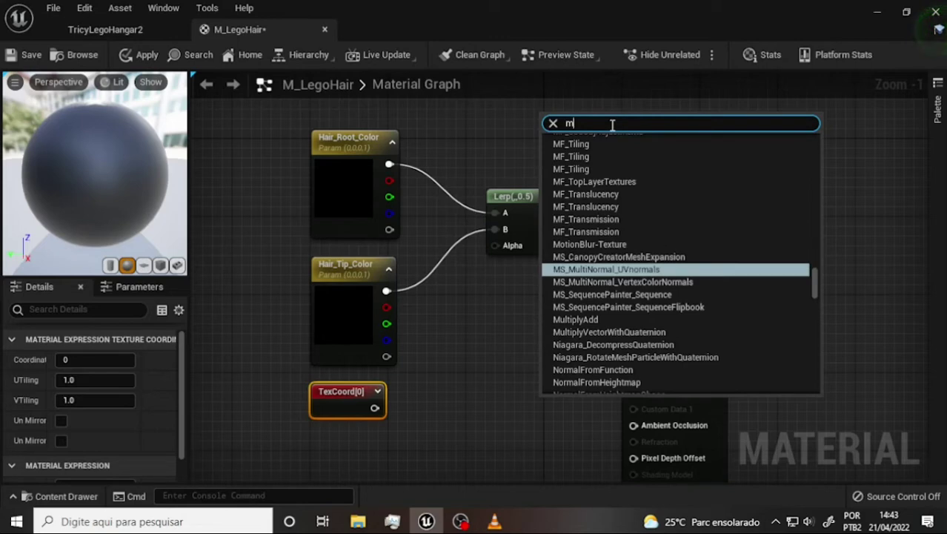
{"action": "type", "text": "a"}
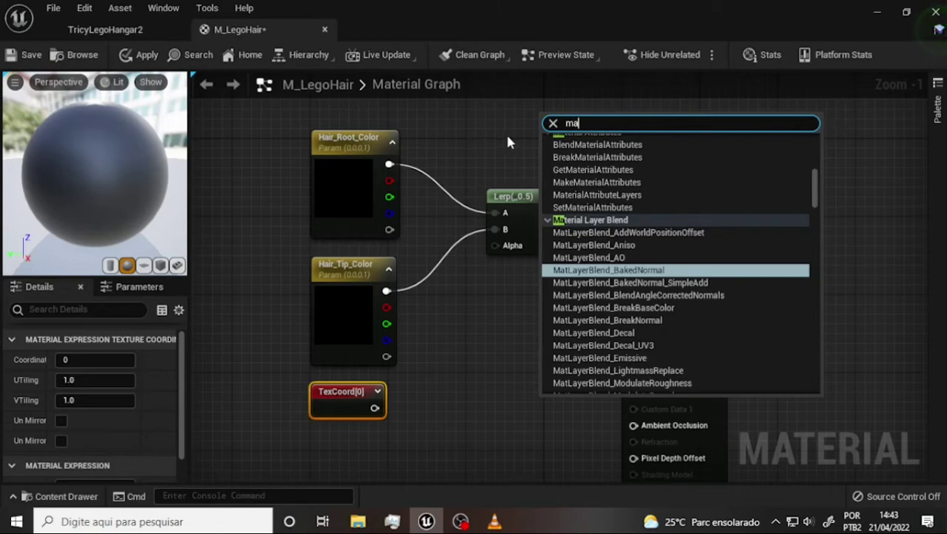
{"action": "key", "text": "BackSpace"}
{"action": "key", "text": "BackSpace"}
{"action": "left_click", "coordinate": [473, 152]}
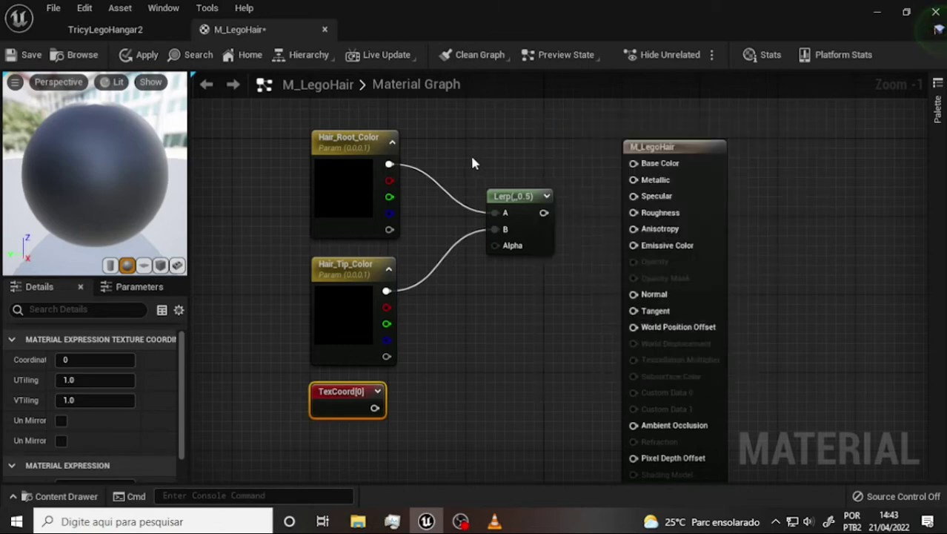
- Add a ComponentMask node and line it up level with TexCoord[0]
{"action": "right_click", "coordinate": [491, 321]}
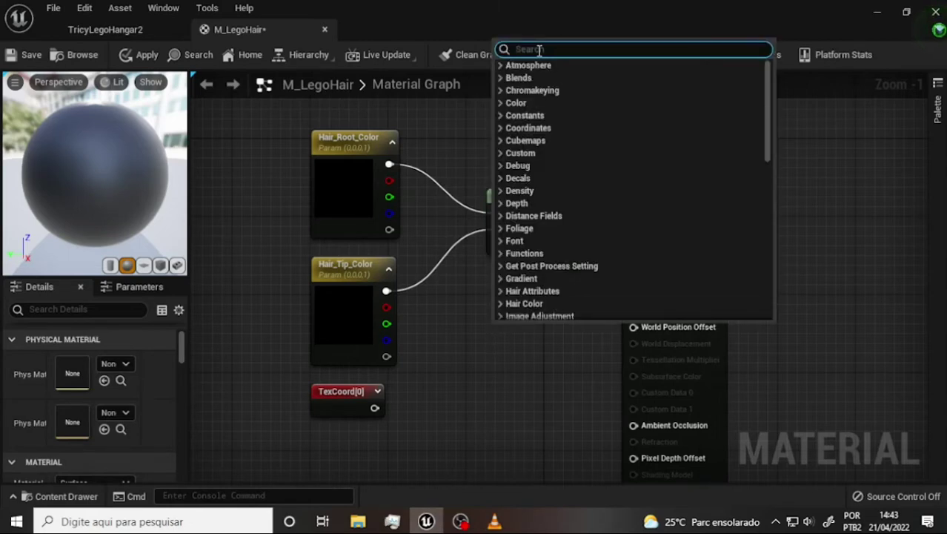
{"action": "type", "text": "co"}
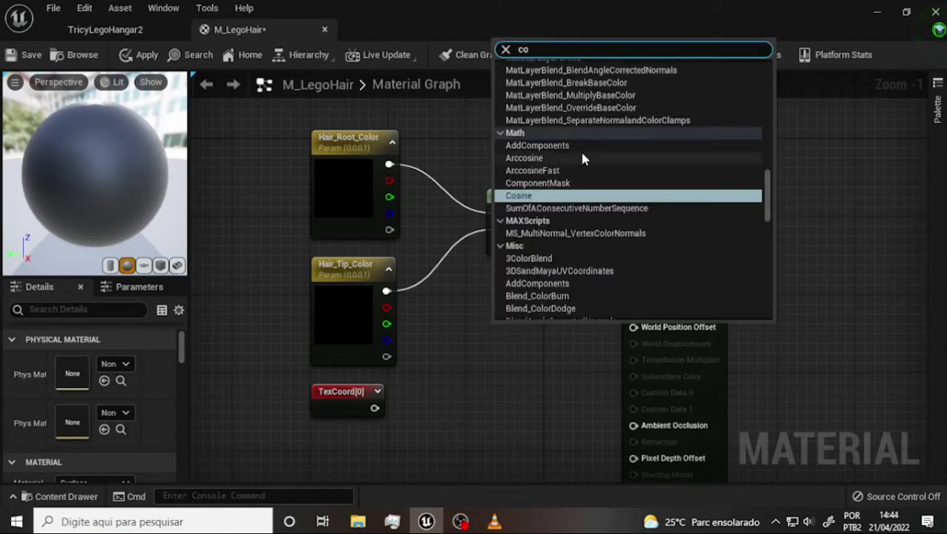
{"action": "type", "text": "m"}
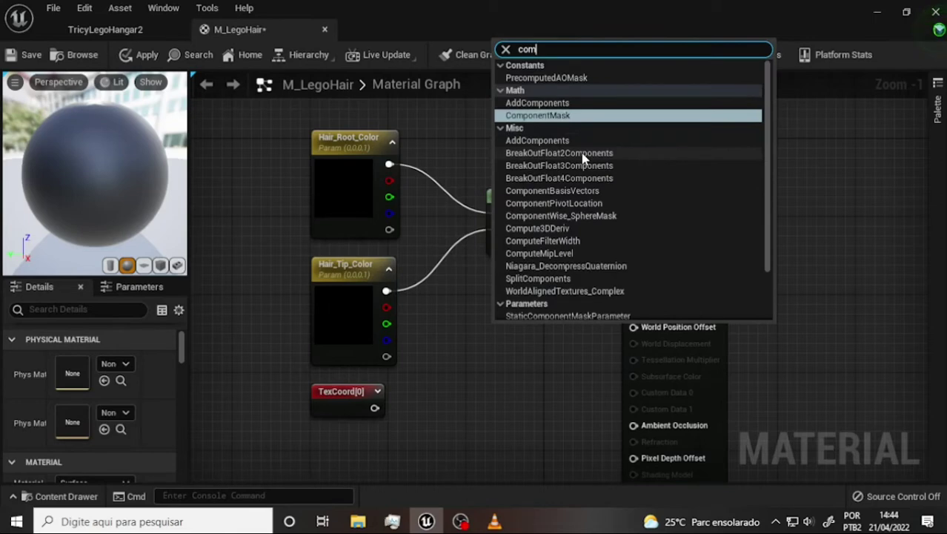
{"action": "left_click", "coordinate": [548, 115]}
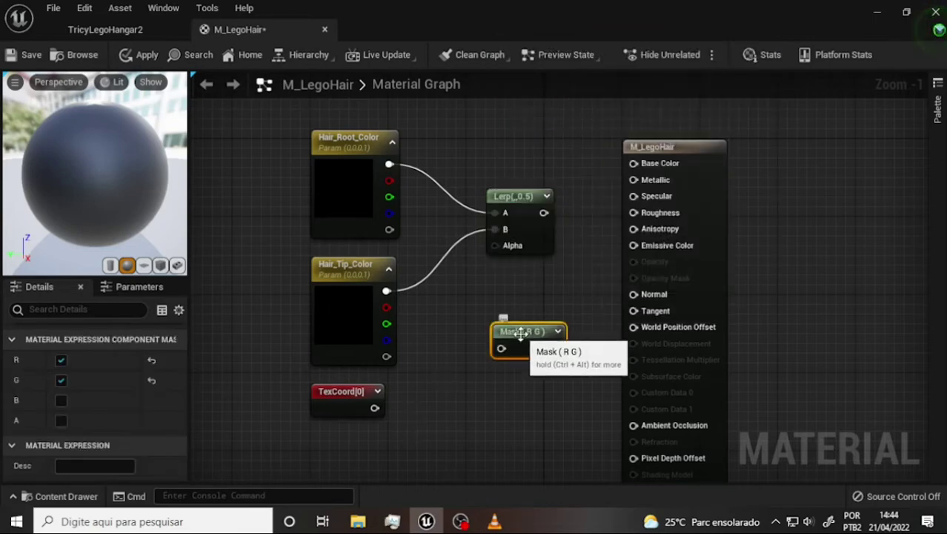
{"action": "mouse_move", "coordinate": [523, 341]}
{"action": "left_mouse_down"}
{"action": "mouse_move", "coordinate": [438, 400]}
{"action": "mouse_move", "coordinate": [439, 391]}
{"action": "left_mouse_up"}
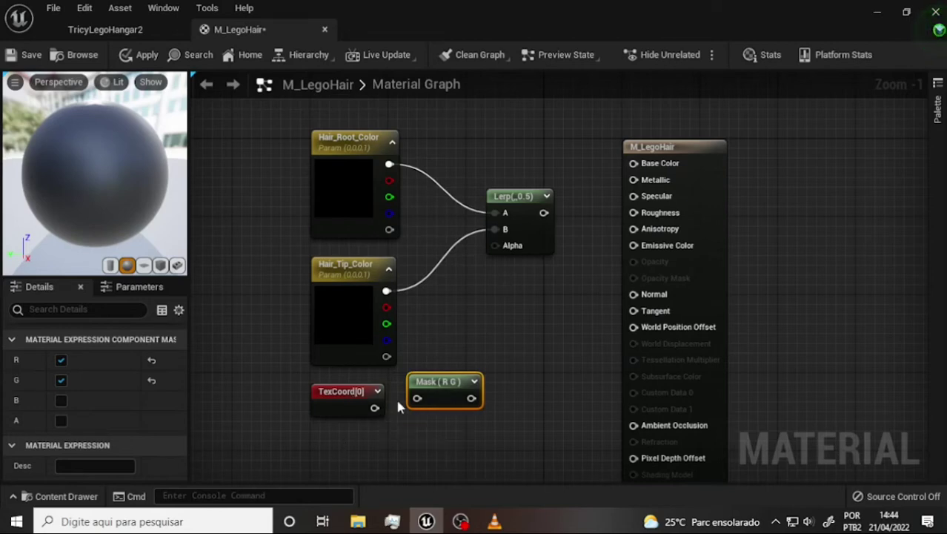
{"action": "left_click_drag", "start_coordinate": [436, 385], "coordinate": [436, 395]}
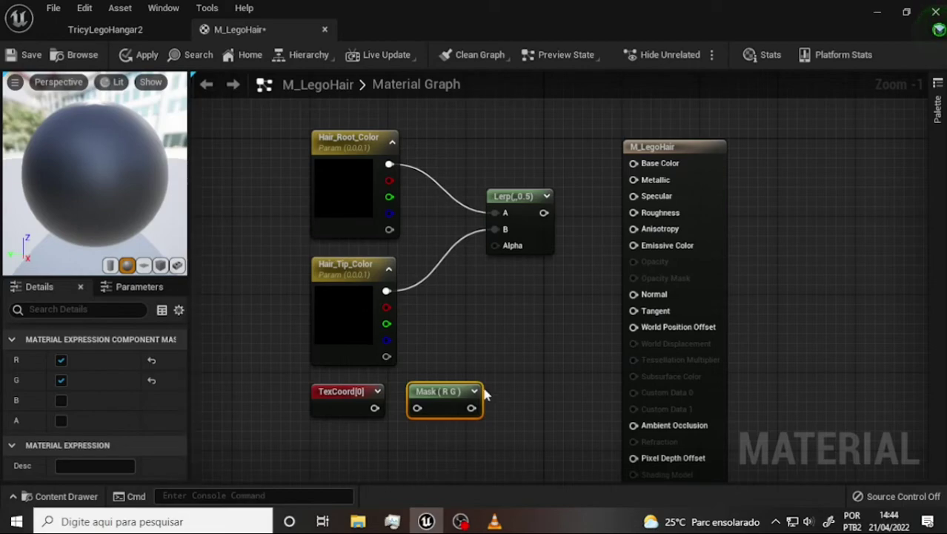
- Route TexCoord[0] through the Mask into Lerp Alpha and uncheck R so only G passes
{"action": "left_click", "coordinate": [459, 523]}
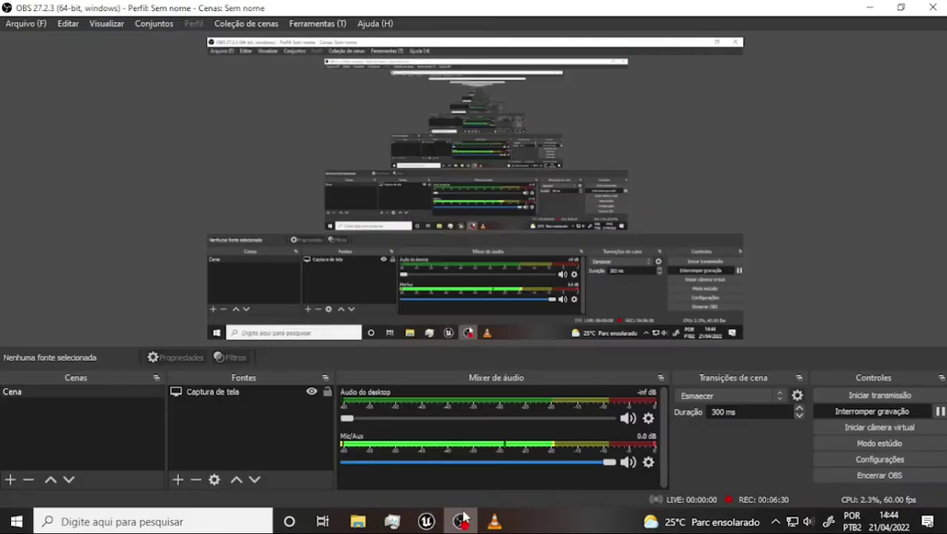
{"action": "left_click", "coordinate": [427, 522]}
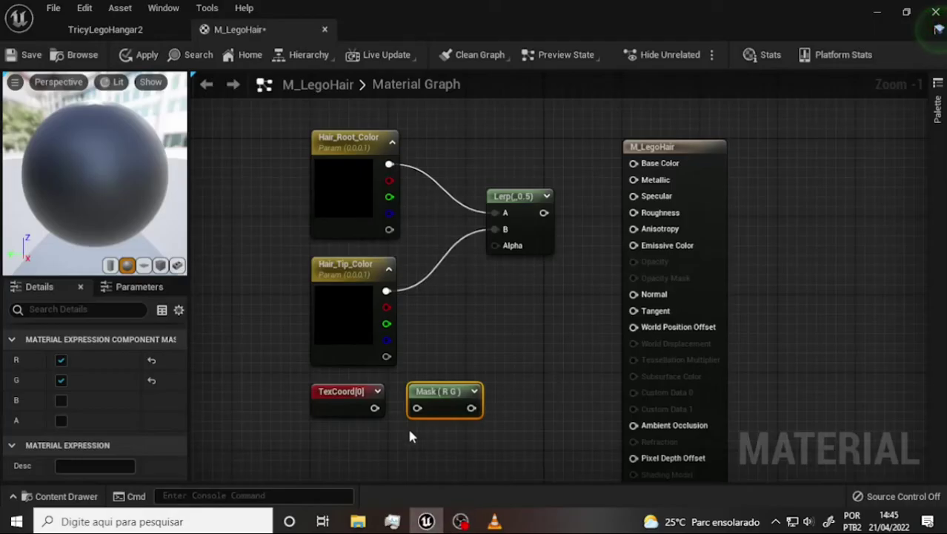
{"action": "left_click_drag", "start_coordinate": [430, 390], "coordinate": [449, 391]}
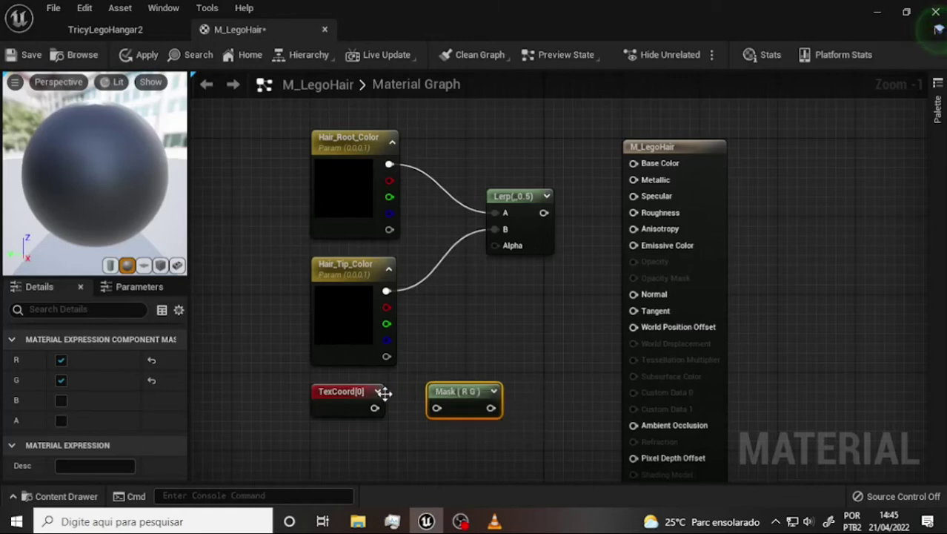
{"action": "mouse_move", "coordinate": [384, 394]}
{"action": "left_mouse_down"}
{"action": "mouse_move", "coordinate": [365, 394]}
{"action": "mouse_move", "coordinate": [437, 408]}
{"action": "mouse_move", "coordinate": [495, 245]}
{"action": "left_mouse_up"}
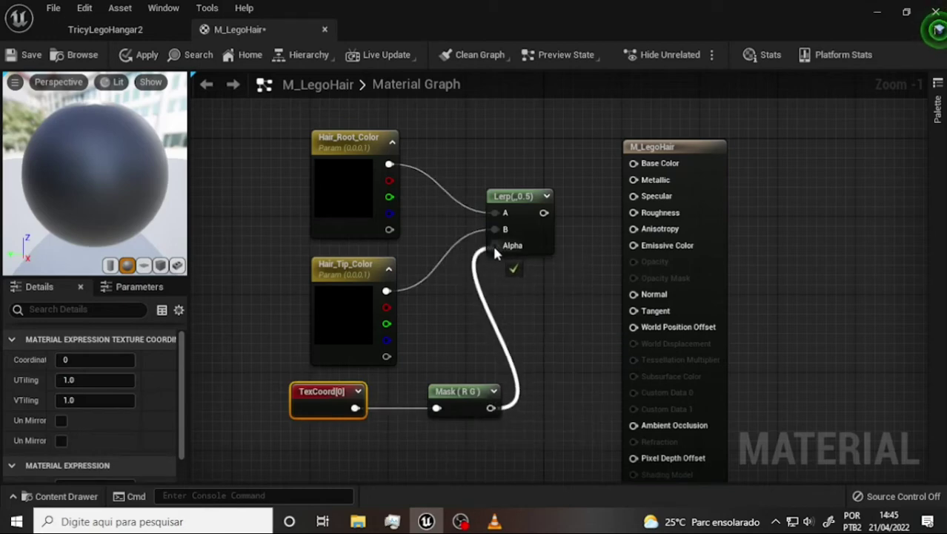
{"action": "left_click", "coordinate": [475, 408]}
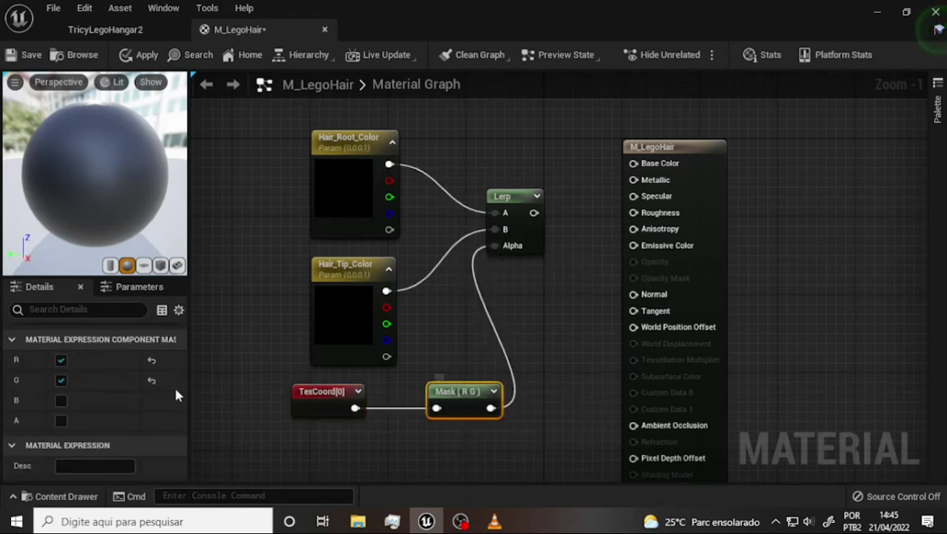
{"action": "left_click", "coordinate": [60, 361]}
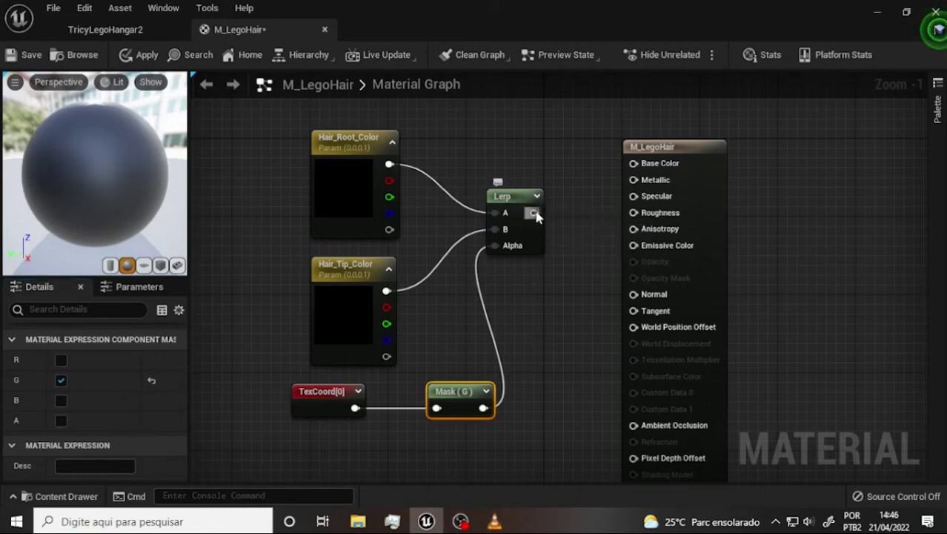
- Connect the Lerp output to Base Color and compare against the VLC reference
{"action": "left_click_drag", "start_coordinate": [533, 213], "coordinate": [634, 164]}
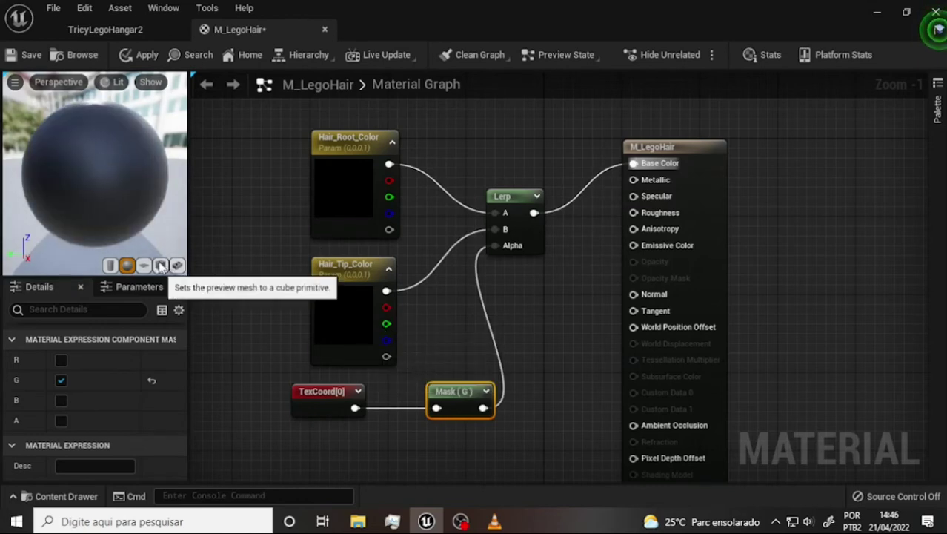
{"action": "left_click", "coordinate": [460, 522]}
{"action": "left_click", "coordinate": [461, 522]}
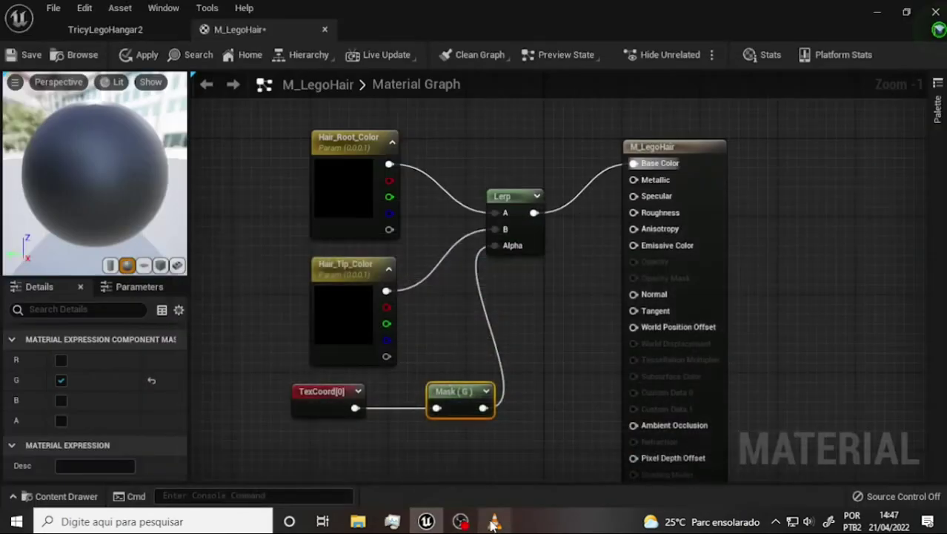
{"action": "left_click", "coordinate": [494, 523]}
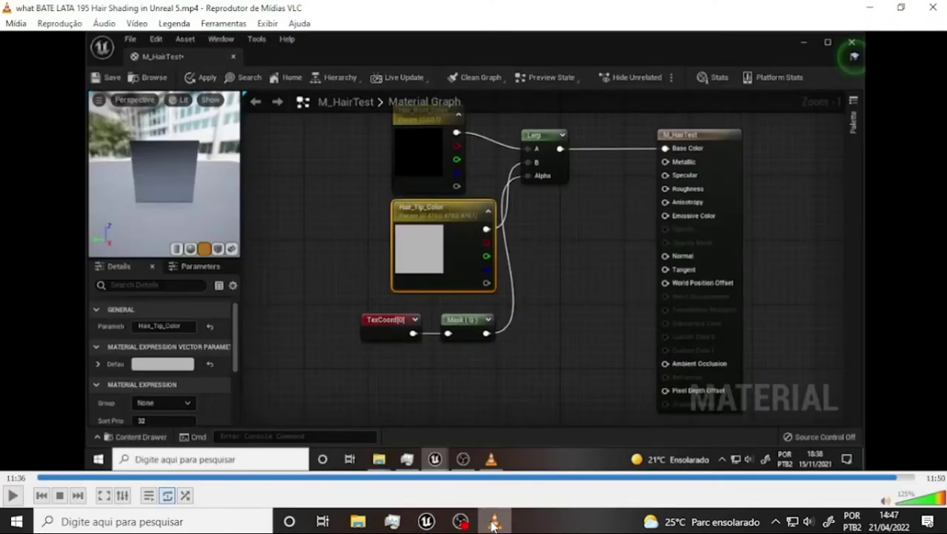
{"action": "left_click", "coordinate": [493, 522]}
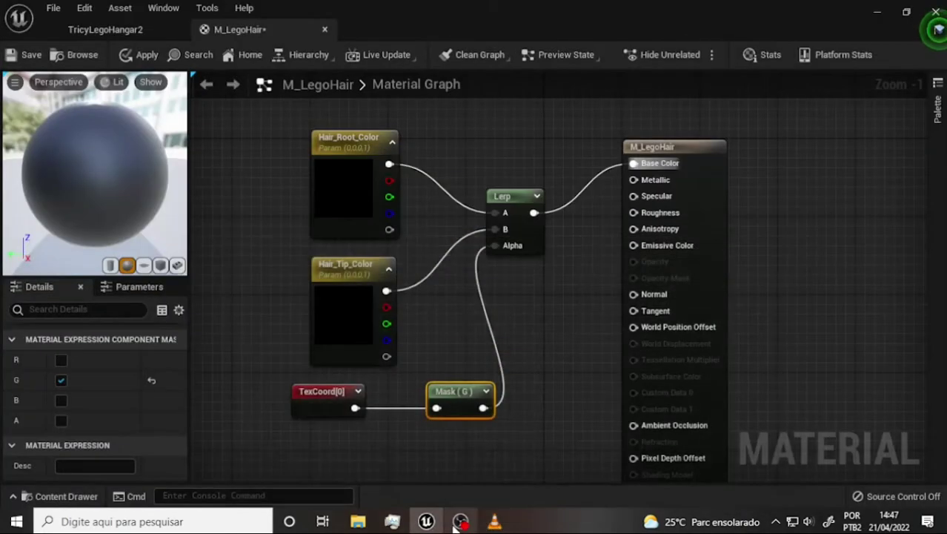
- Open the colour picker for the Hair_Tip_Color parameter
{"action": "left_click", "coordinate": [330, 315]}
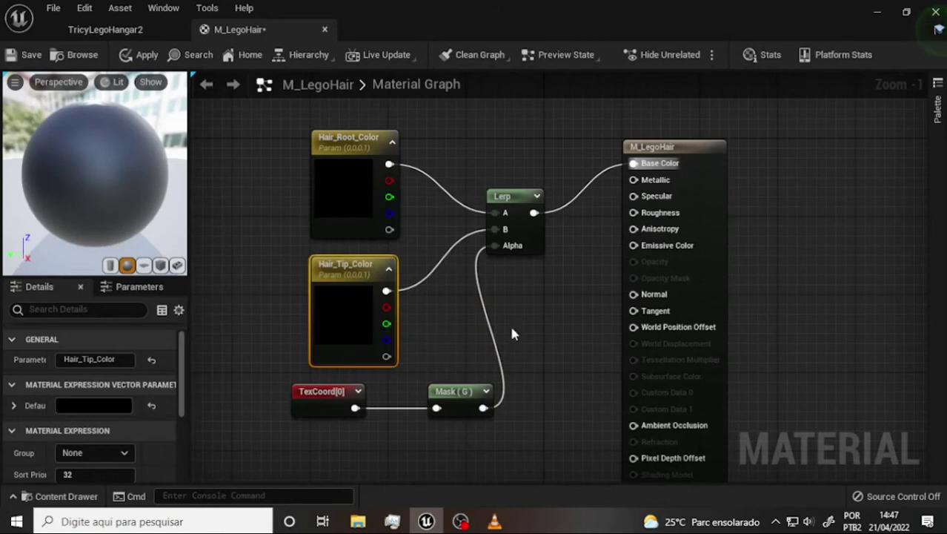
{"action": "right_click", "coordinate": [351, 319]}
{"action": "left_click", "coordinate": [330, 315]}
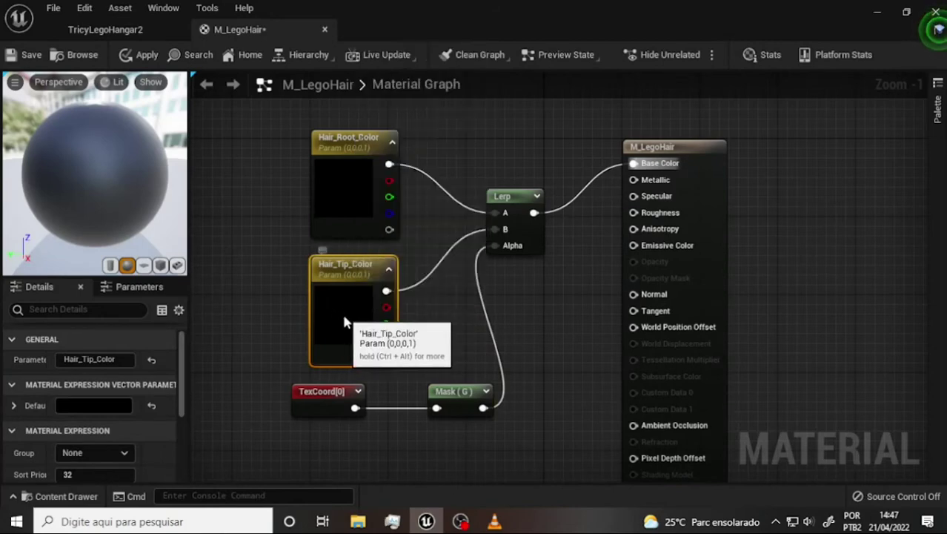
{"action": "double_click", "coordinate": [343, 322]}
- Set Hair_Tip_Color to a mid grey with brightness V of 0.5
{"action": "left_click_drag", "start_coordinate": [547, 326], "coordinate": [557, 261]}
{"action": "left_click", "coordinate": [549, 407]}
{"action": "type", "text": "0.5"}
{"action": "key", "text": "Return"}
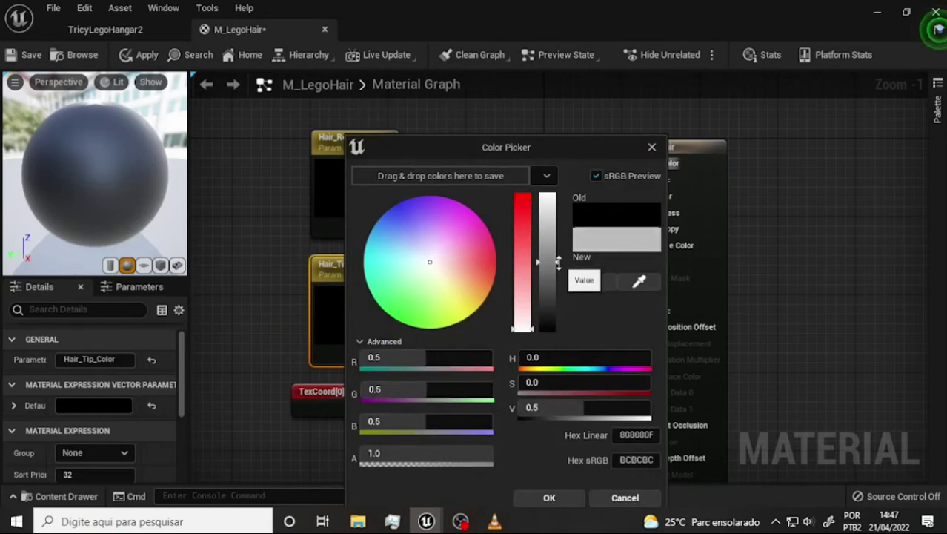
{"action": "left_click", "coordinate": [549, 497]}
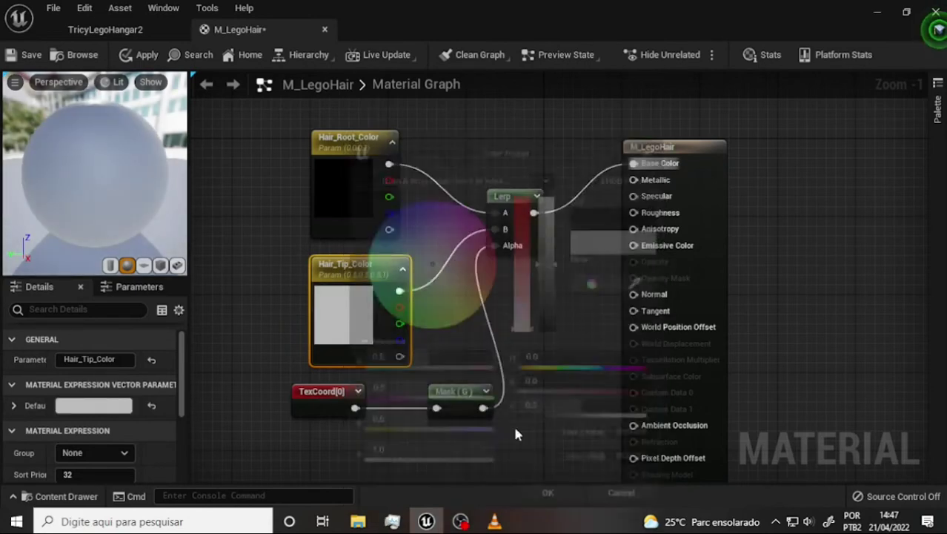
- Preview the material on the cube mesh, orbit toward one face, then bring OBS Studio forward
{"action": "left_click", "coordinate": [160, 264]}
{"action": "scroll", "coordinate": [121, 192], "scroll_direction": "down", "scroll_amount": 5}
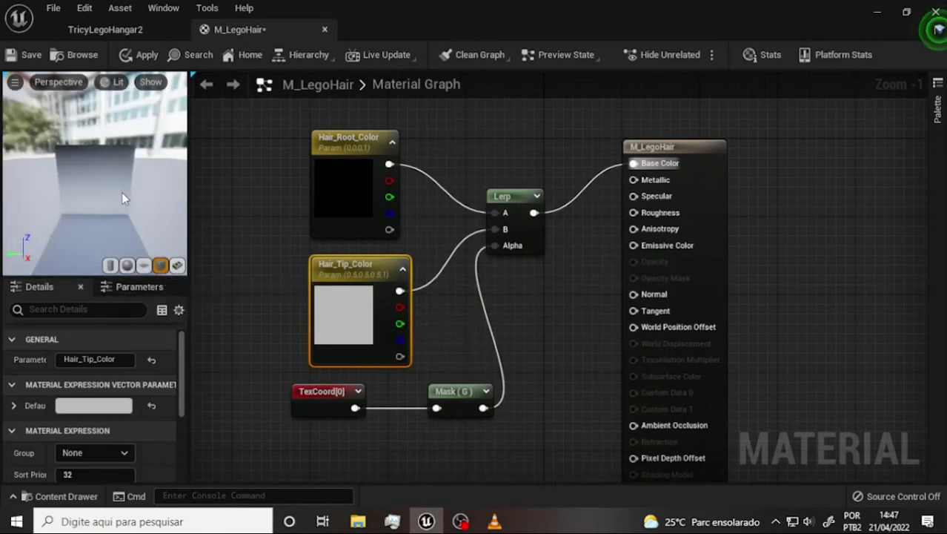
{"action": "scroll", "coordinate": [123, 190], "scroll_direction": "down", "scroll_amount": 5}
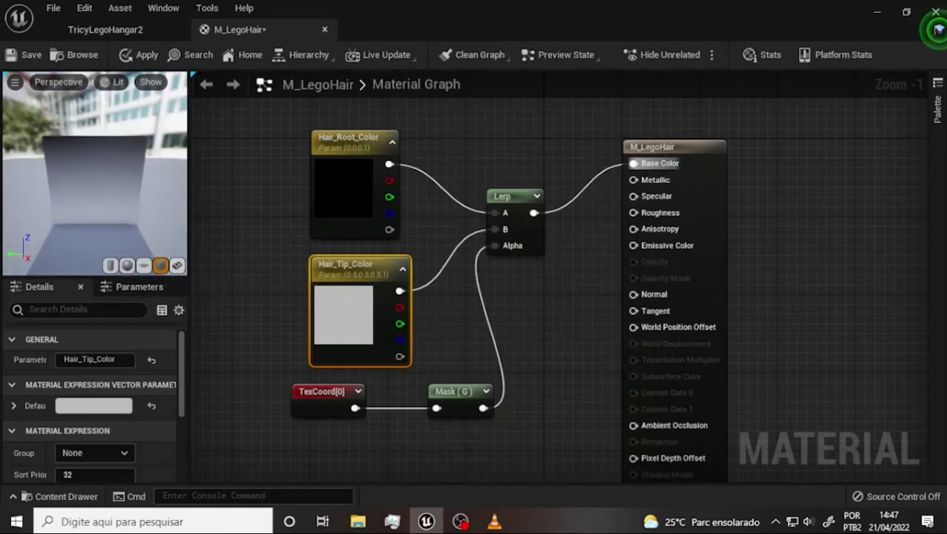
{"action": "mouse_move", "coordinate": [95, 178]}
{"action": "left_mouse_down"}
{"action": "mouse_move", "coordinate": [156, 182]}
{"action": "mouse_move", "coordinate": [134, 181]}
{"action": "left_mouse_up"}
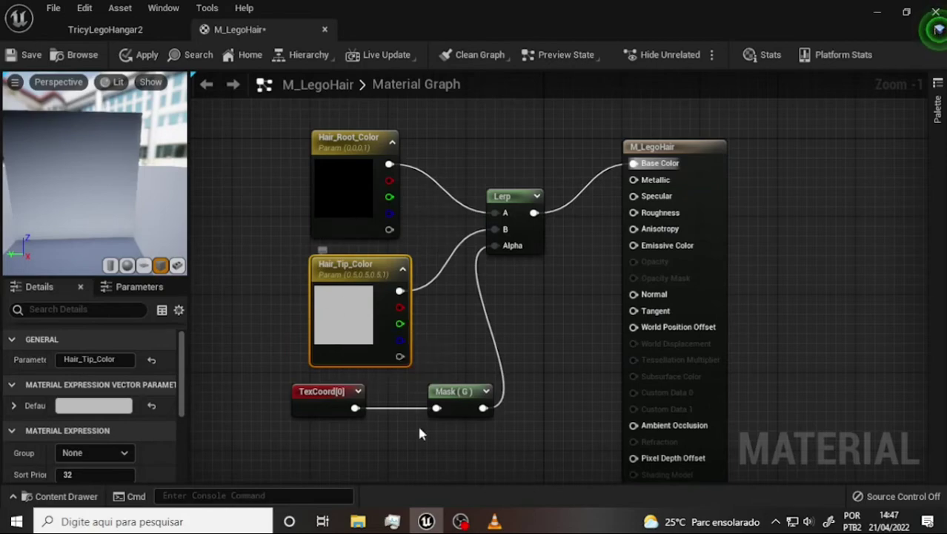
{"action": "left_click", "coordinate": [460, 522]}
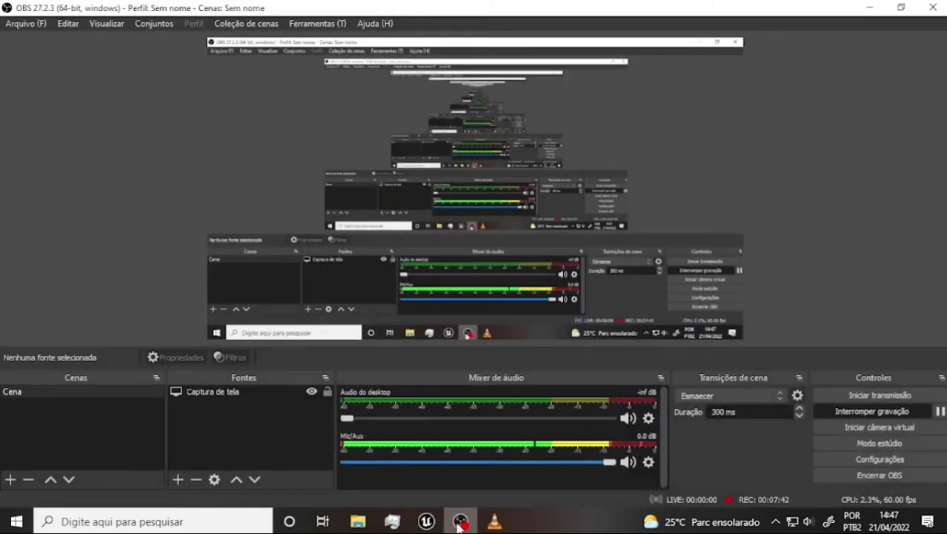
- After checking the reference video, move the M_LegoHair result node right of the Lerp network
{"action": "left_click", "coordinate": [459, 522]}
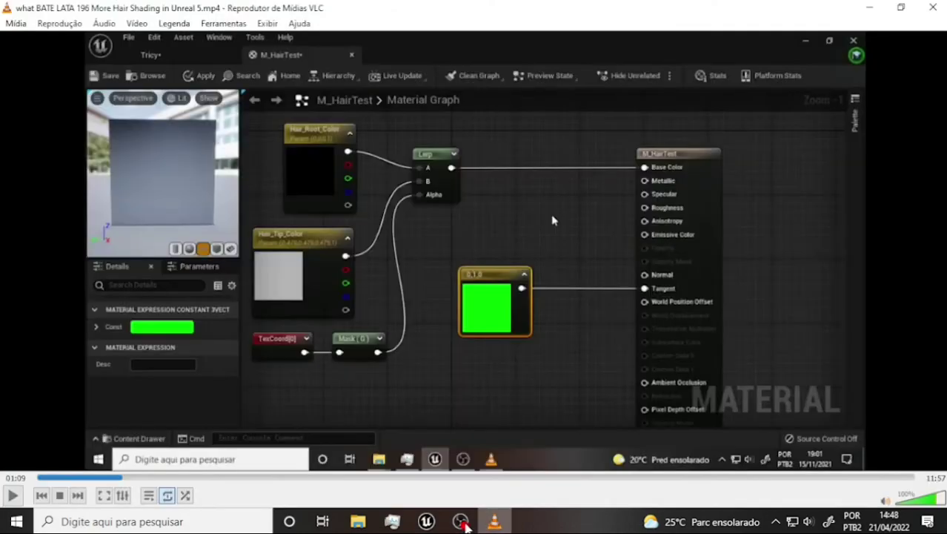
{"action": "left_click", "coordinate": [428, 522]}
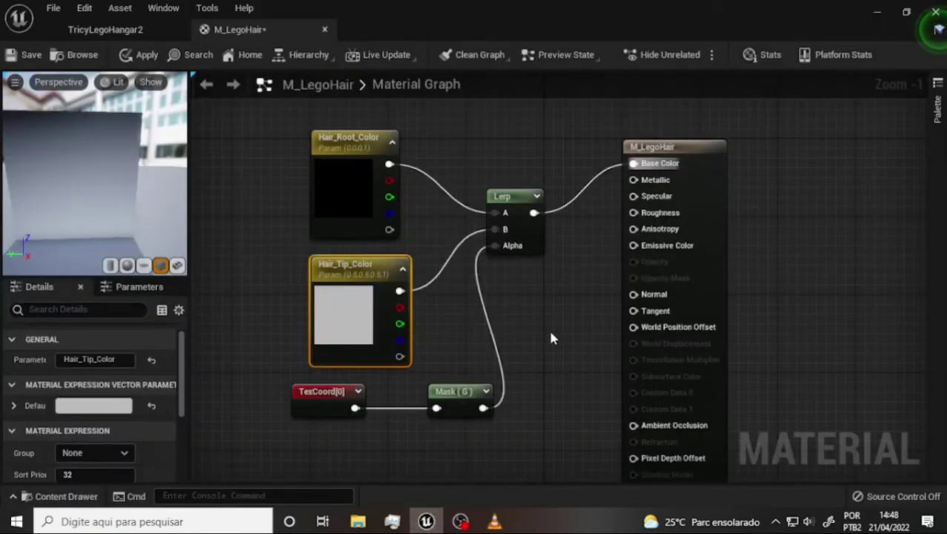
{"action": "left_click_drag", "start_coordinate": [669, 147], "coordinate": [778, 153]}
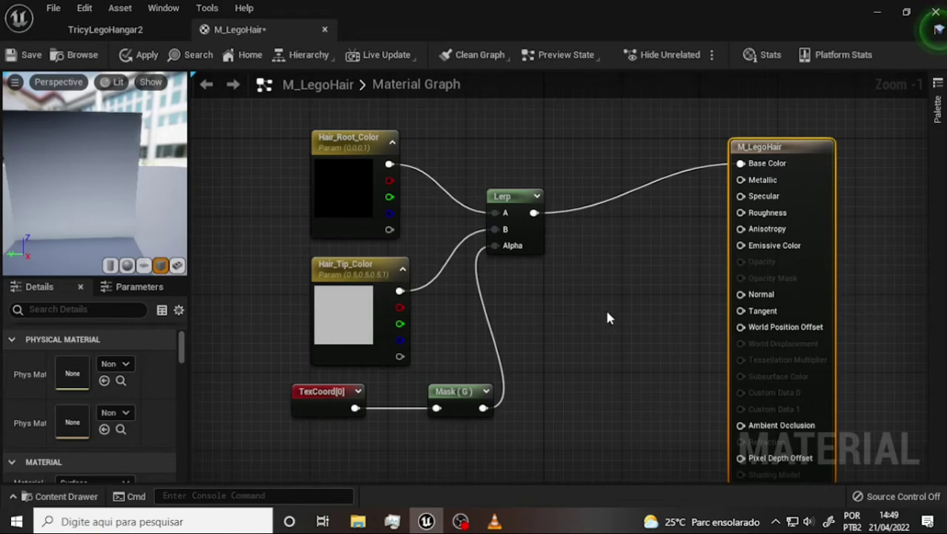
{"action": "right_click_drag", "start_coordinate": [595, 313], "coordinate": [596, 310]}
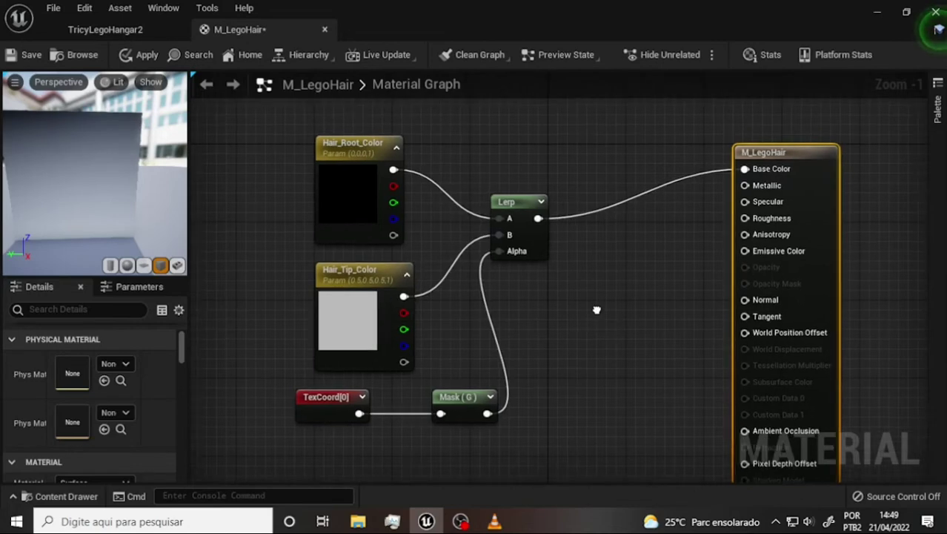
{"action": "left_click", "coordinate": [597, 310]}
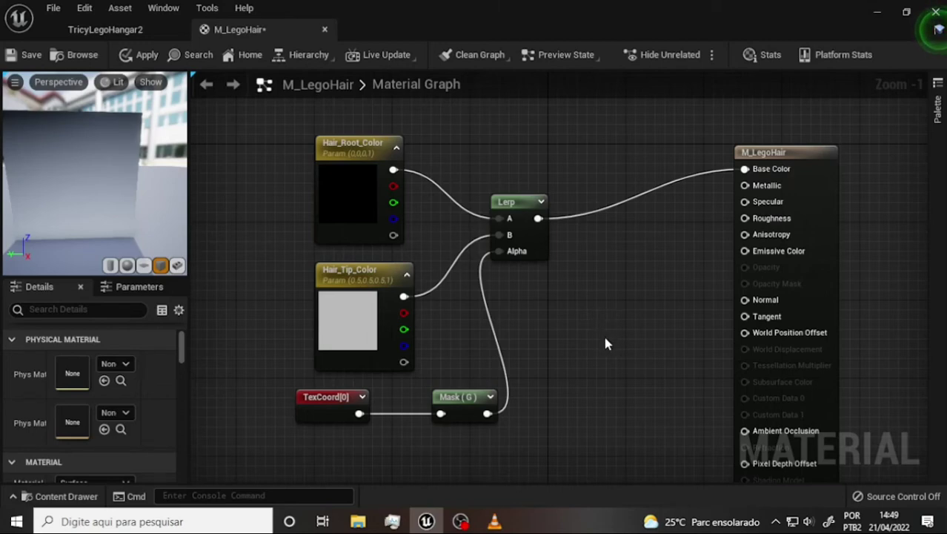
{"action": "key", "text": "c"}
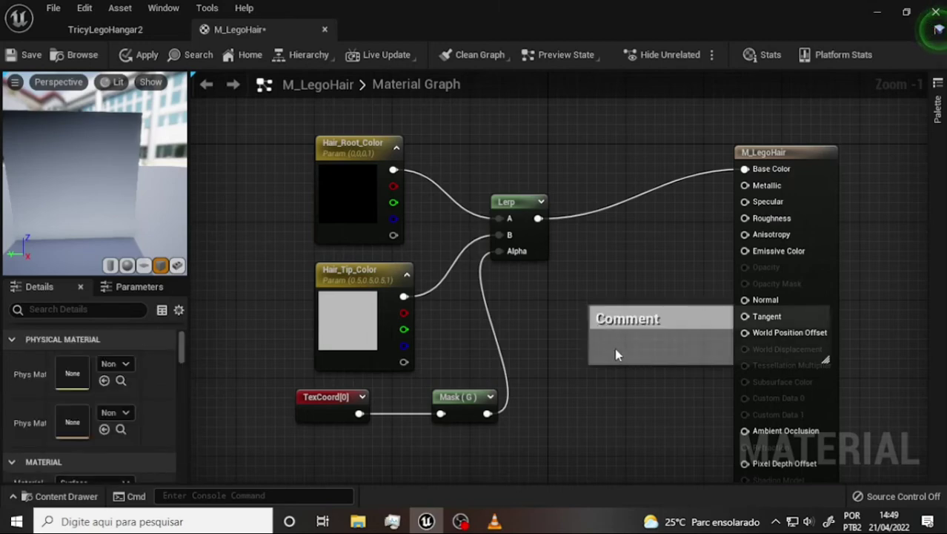
{"action": "left_click_drag", "start_coordinate": [634, 315], "coordinate": [547, 319]}
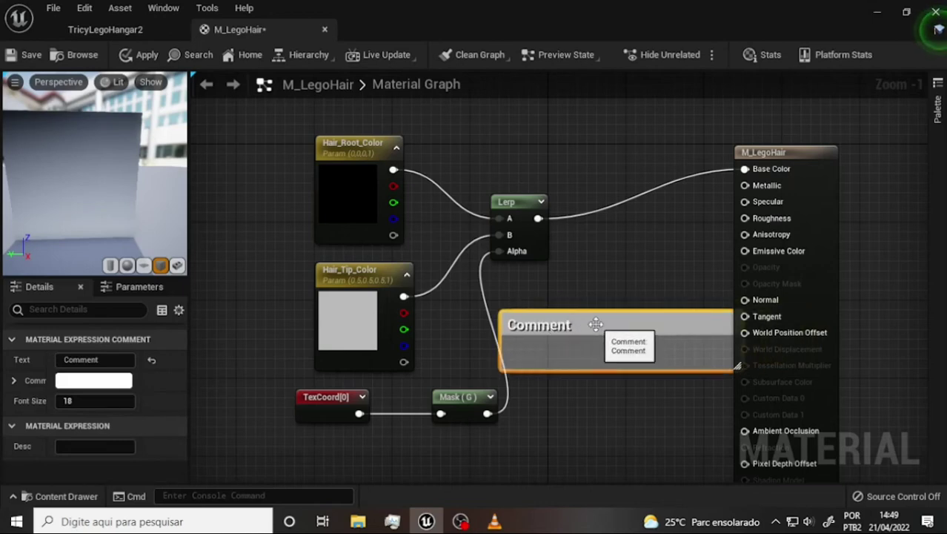
{"action": "key", "text": "Delete"}
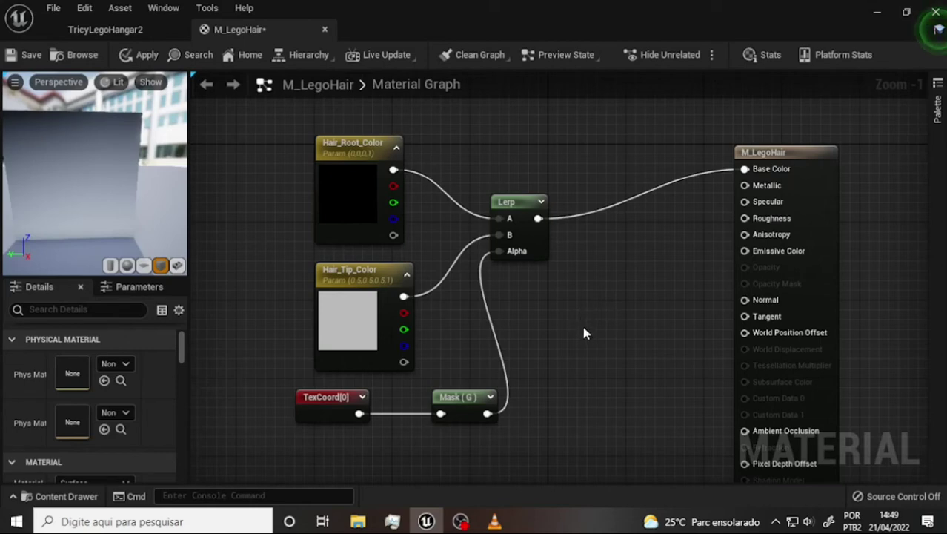
{"action": "key", "text": "c"}
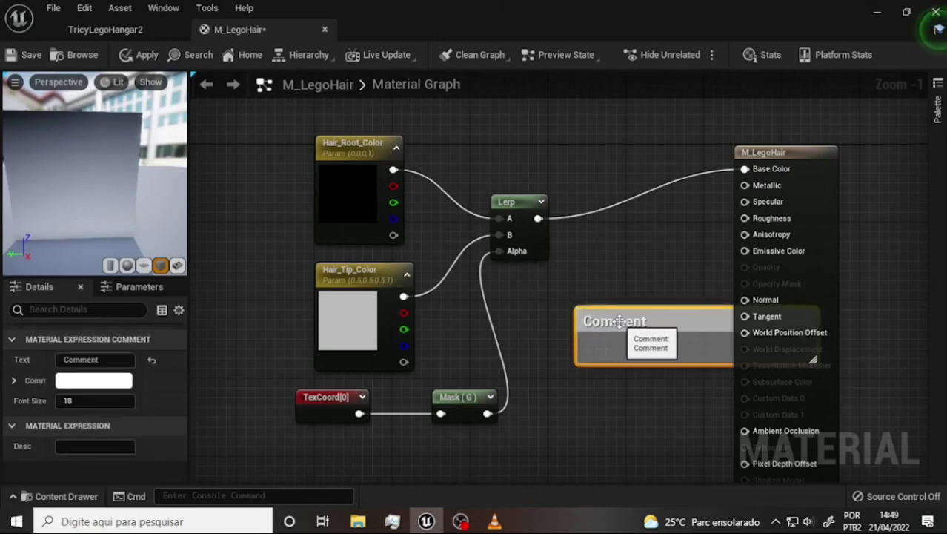
{"action": "key", "text": "Delete"}
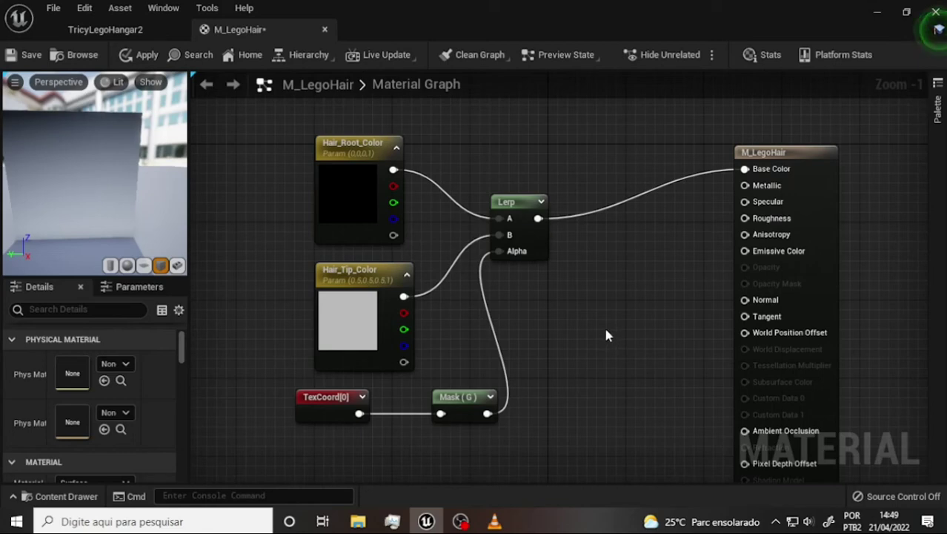
- Add a Constant3Vector with G set to 1 (0,1,0 green) and wire it into Tangent
{"action": "left_click", "coordinate": [597, 301]}
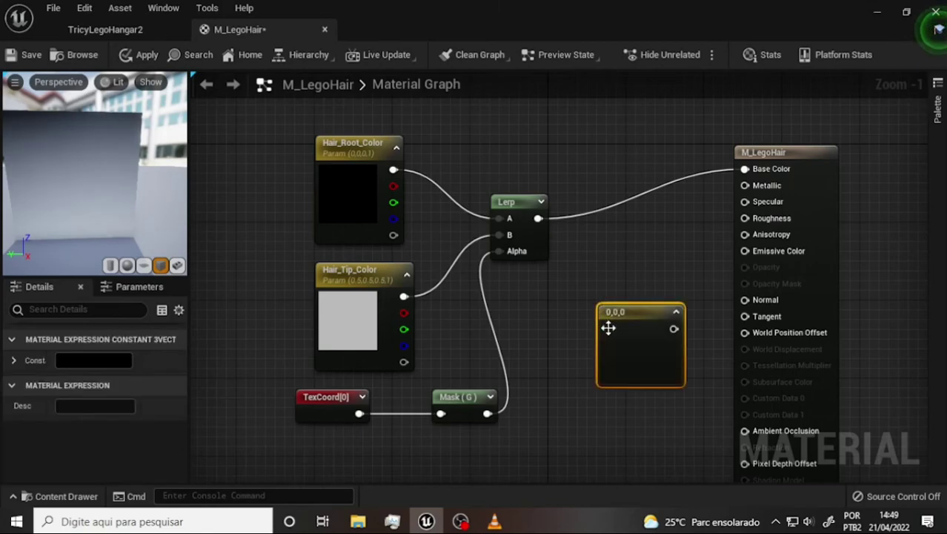
{"action": "left_click_drag", "start_coordinate": [638, 315], "coordinate": [608, 302]}
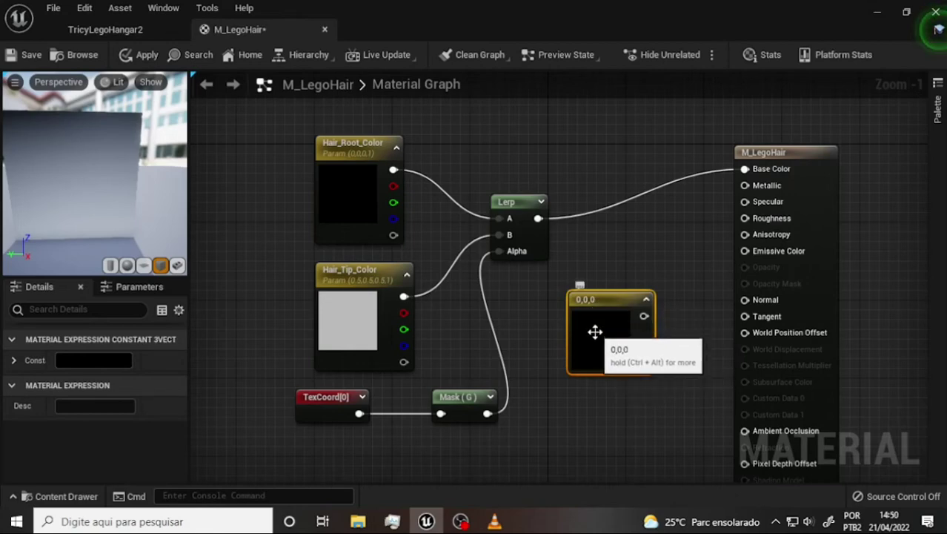
{"action": "double_click", "coordinate": [642, 351]}
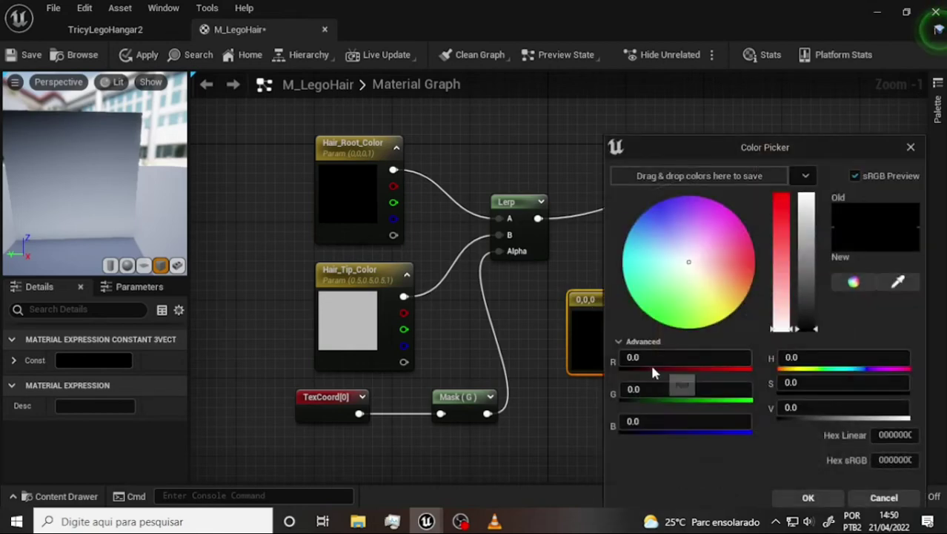
{"action": "left_click", "coordinate": [637, 399]}
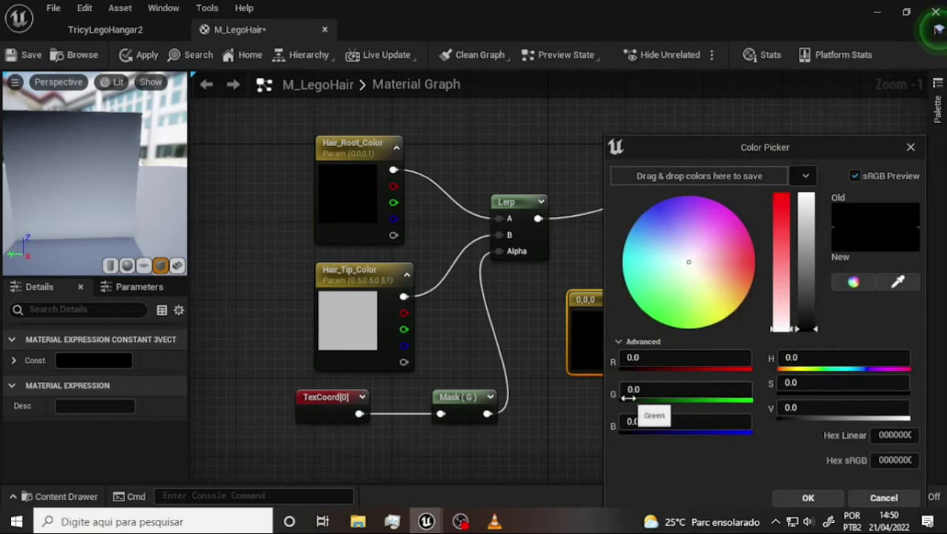
{"action": "type", "text": "1"}
{"action": "key", "text": "Return"}
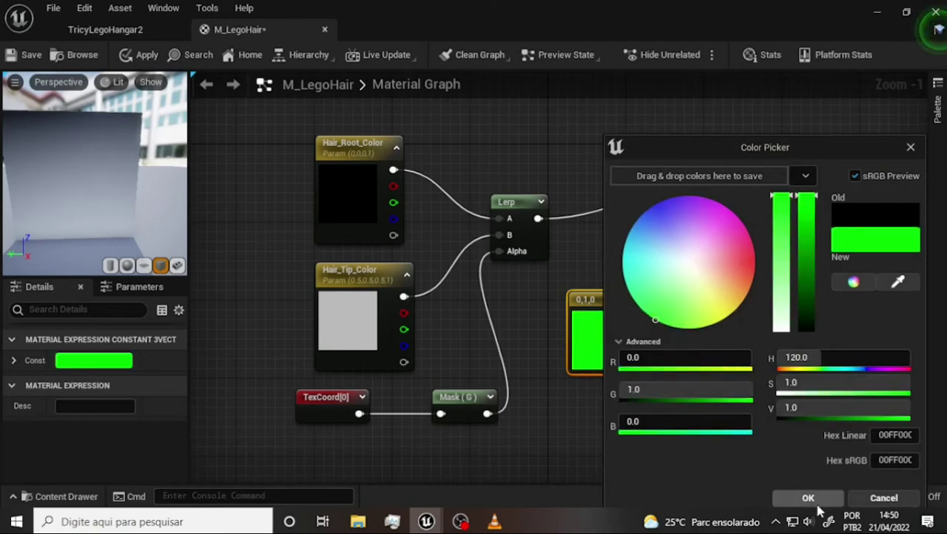
{"action": "left_click", "coordinate": [808, 498]}
{"action": "left_click_drag", "start_coordinate": [645, 316], "coordinate": [747, 320]}
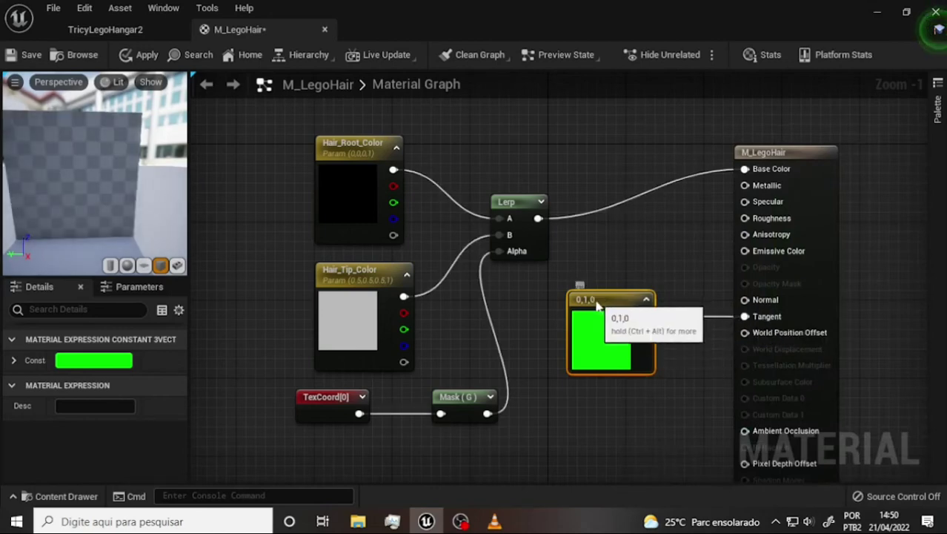
{"action": "left_click_drag", "start_coordinate": [601, 308], "coordinate": [582, 307]}
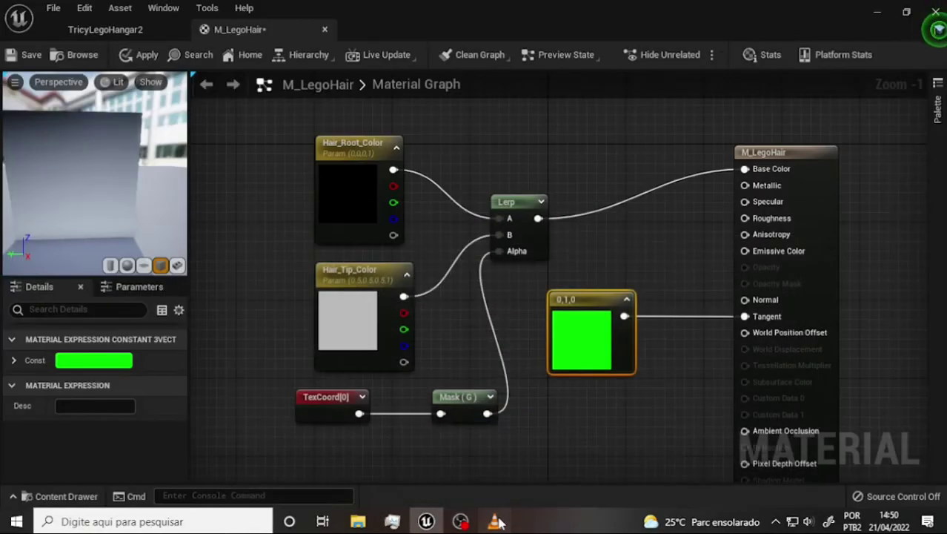
- After checking the reference video, drag the green 0,1,0 constant lower, keeping its Tangent wire
{"action": "left_click", "coordinate": [498, 523]}
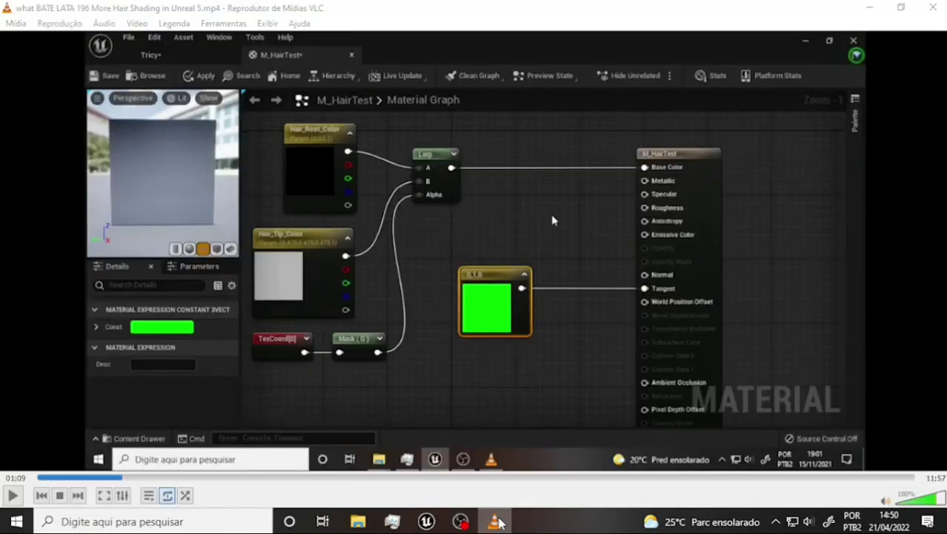
{"action": "left_click", "coordinate": [498, 522]}
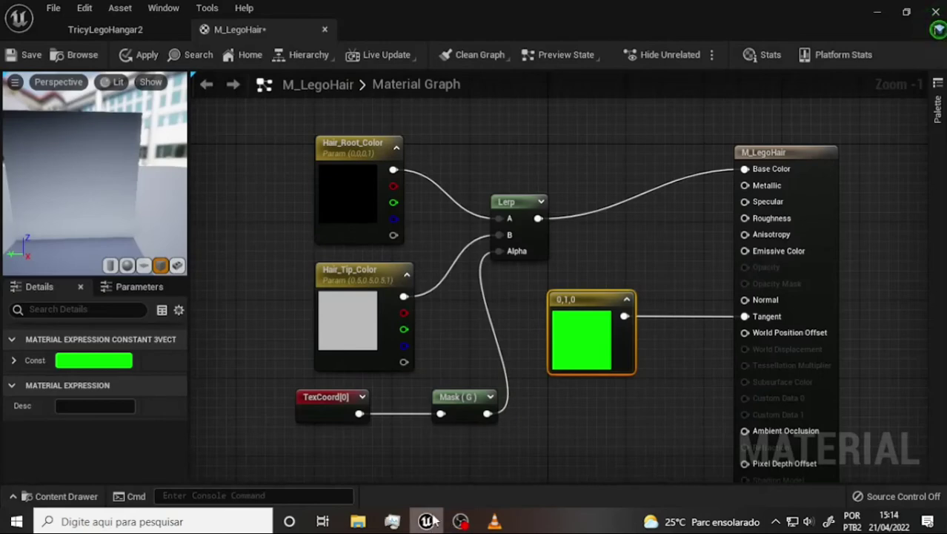
{"action": "mouse_move", "coordinate": [587, 299]}
{"action": "left_mouse_down"}
{"action": "mouse_move", "coordinate": [596, 365]}
{"action": "mouse_move", "coordinate": [586, 358]}
{"action": "left_mouse_up"}
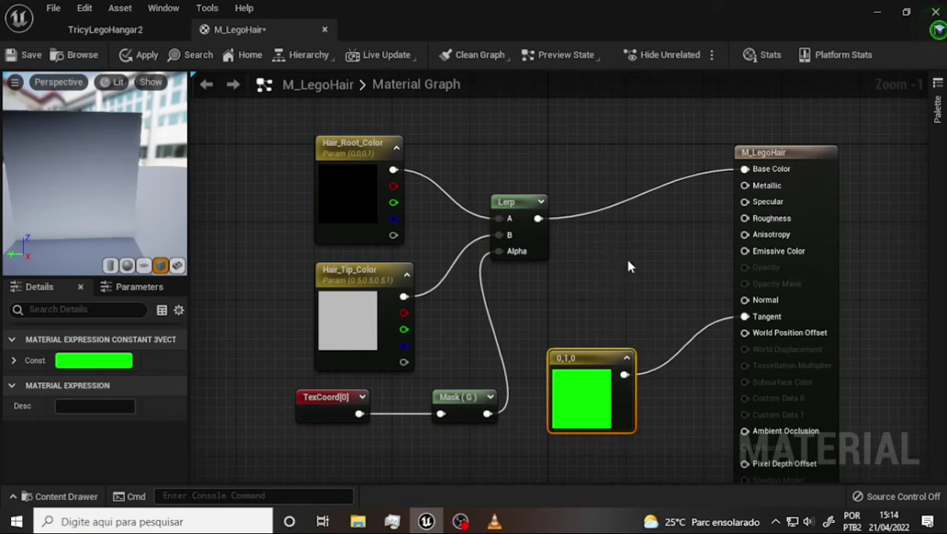
{"action": "left_click", "coordinate": [650, 282]}
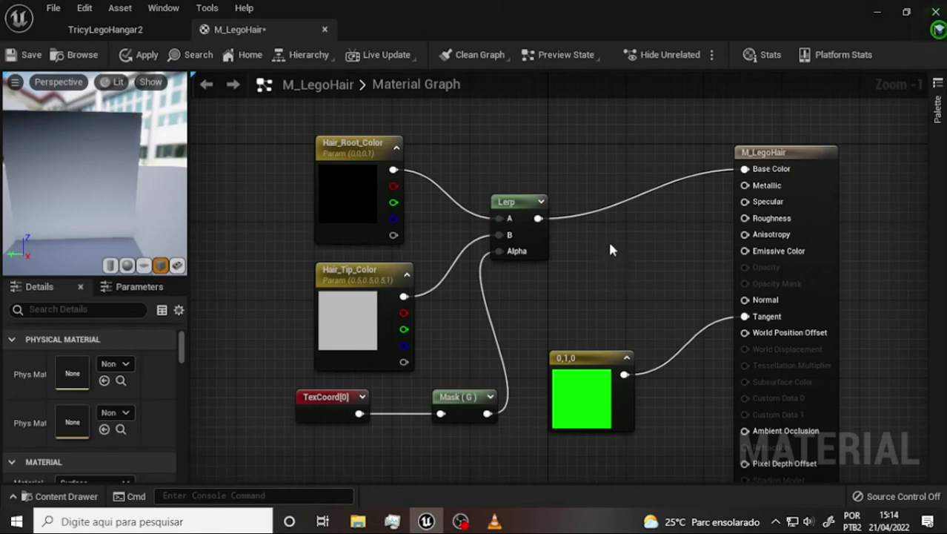
{"action": "right_click_drag", "start_coordinate": [647, 281], "coordinate": [654, 282]}
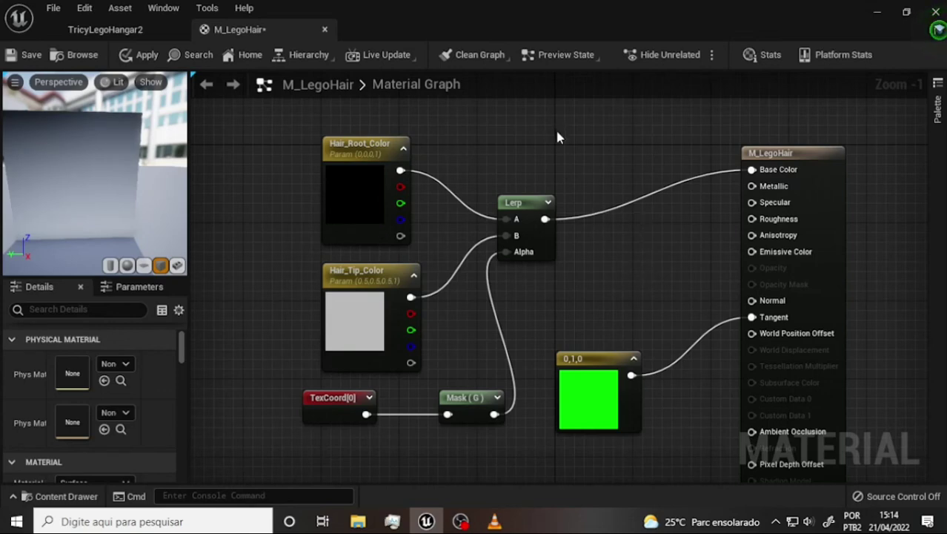
{"action": "left_click", "coordinate": [767, 152]}
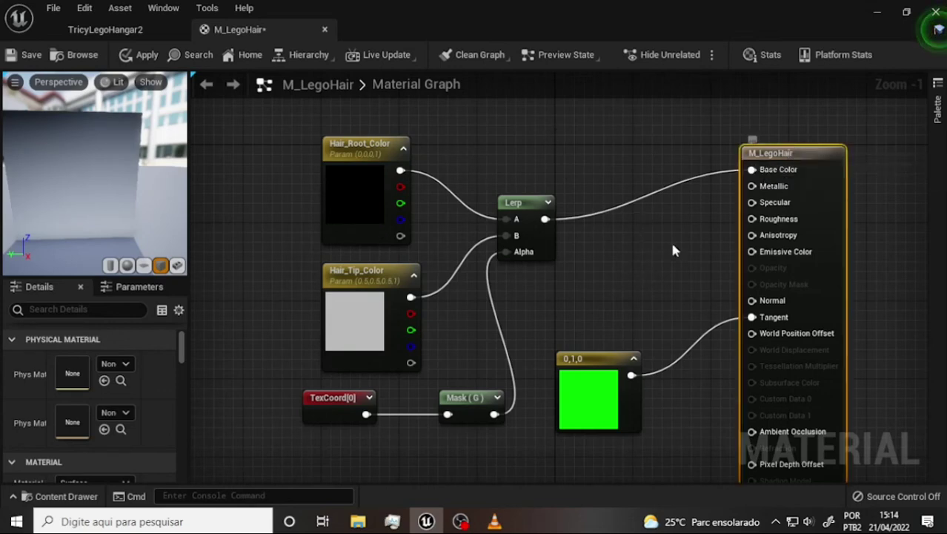
{"action": "left_click", "coordinate": [623, 260]}
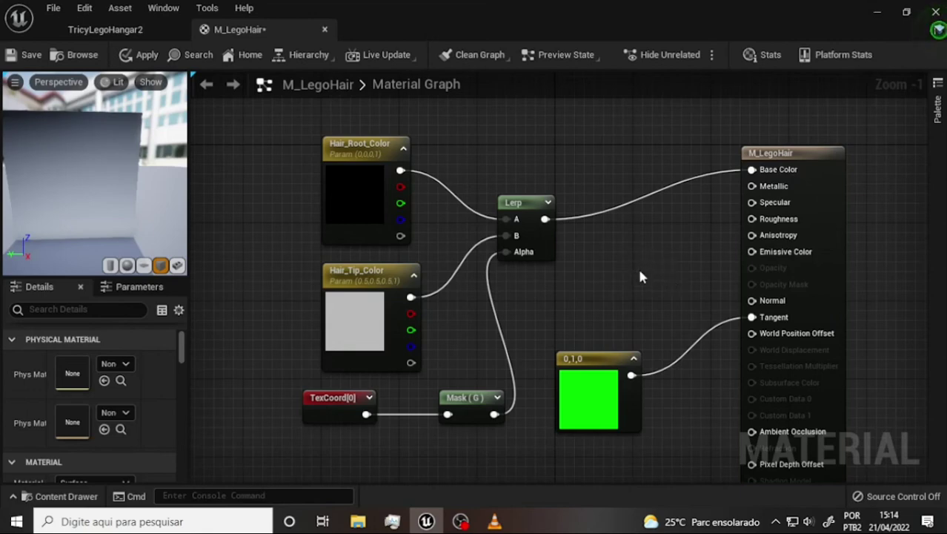
- Delete a stray constant vector, then add a 'Scatter' scalar parameter beside the M_LegoHair node
{"action": "right_click_drag", "start_coordinate": [642, 263], "coordinate": [649, 285]}
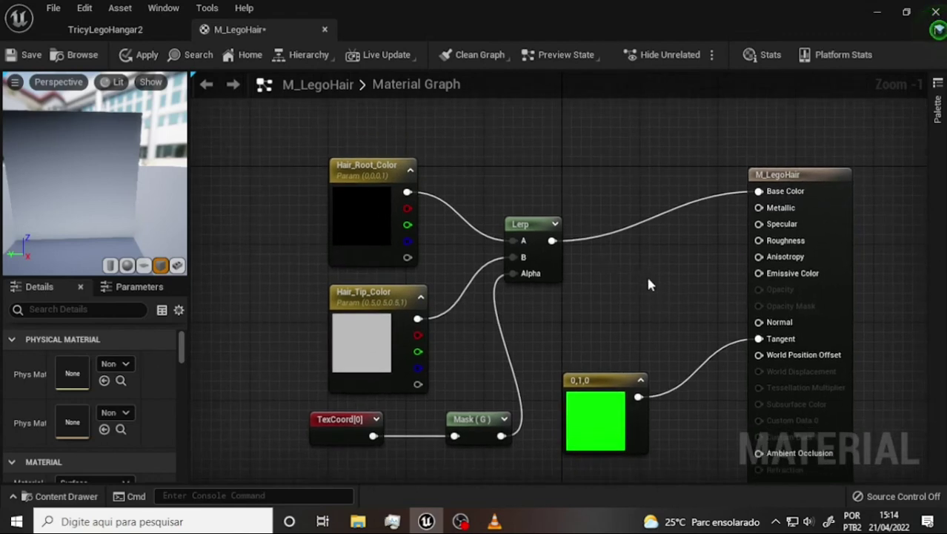
{"action": "left_click", "coordinate": [652, 296]}
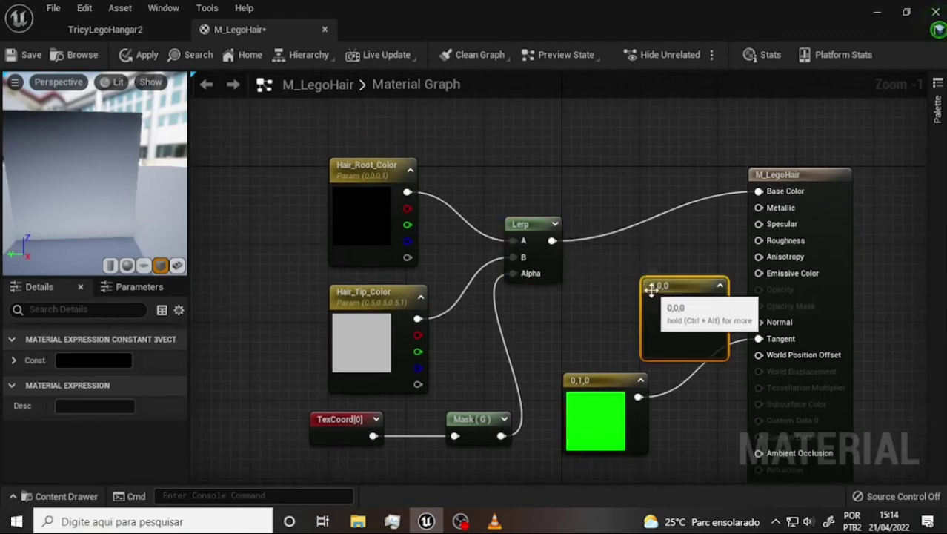
{"action": "key", "text": "Delete"}
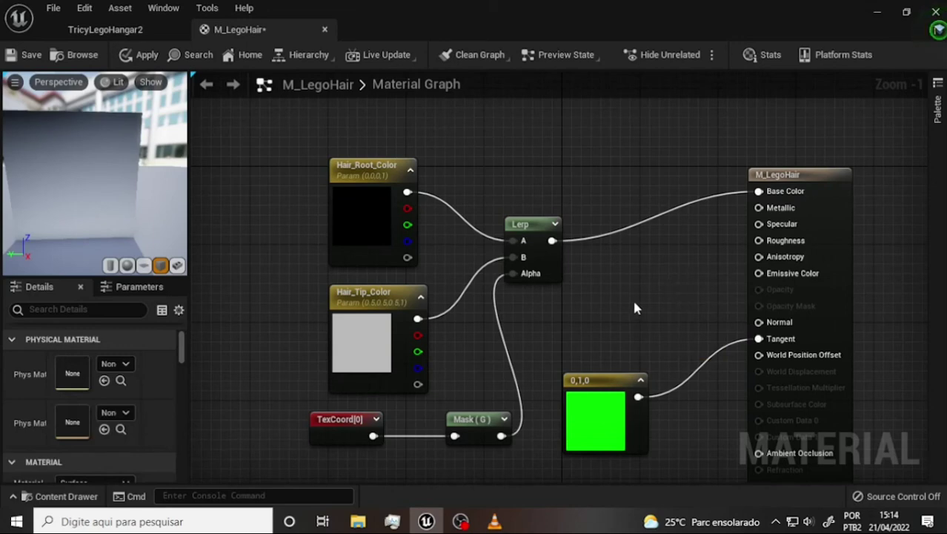
{"action": "left_click", "coordinate": [631, 300]}
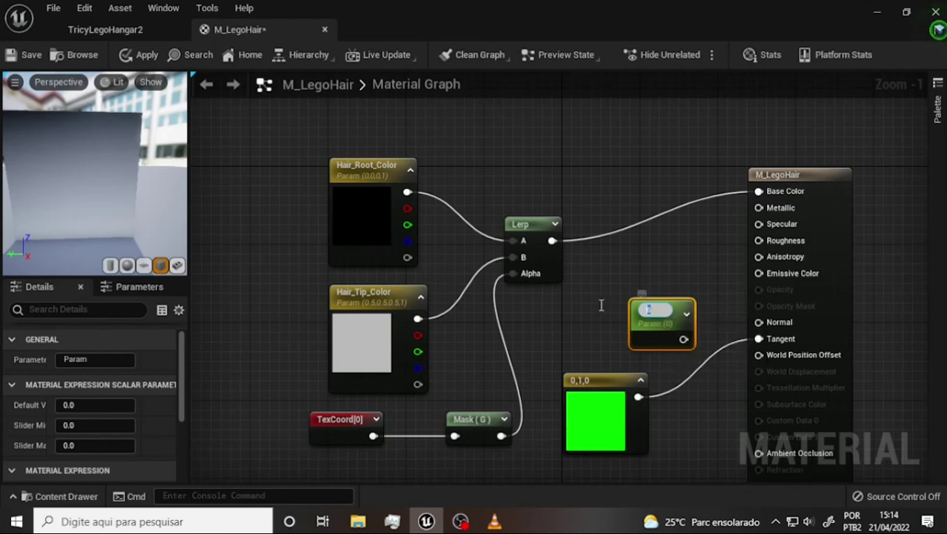
{"action": "type", "text": "Scatter"}
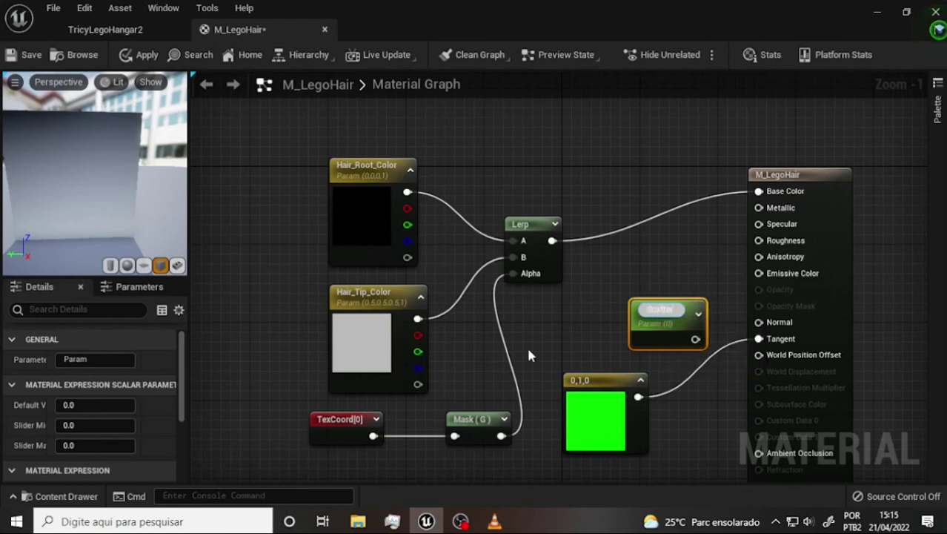
{"action": "left_click", "coordinate": [494, 521]}
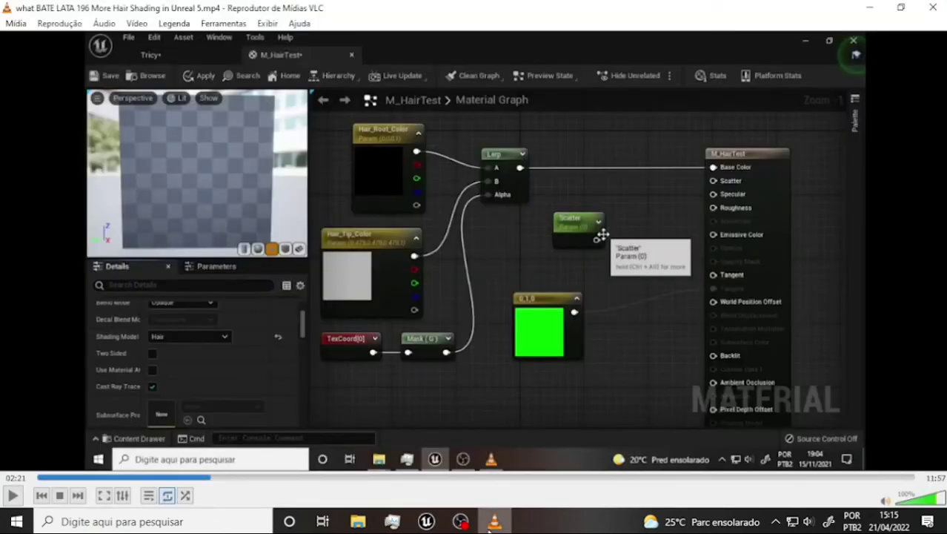
{"action": "left_click", "coordinate": [492, 522]}
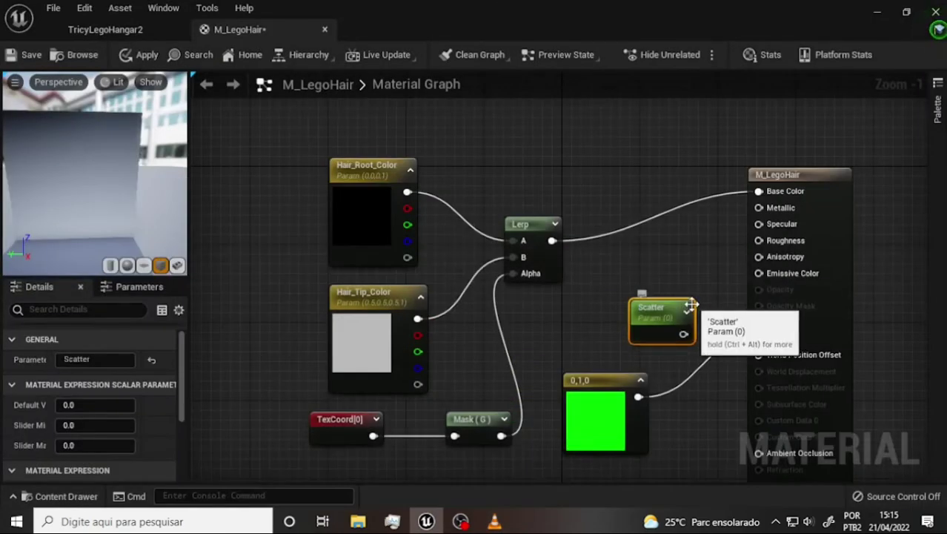
{"action": "left_click_drag", "start_coordinate": [687, 306], "coordinate": [658, 300]}
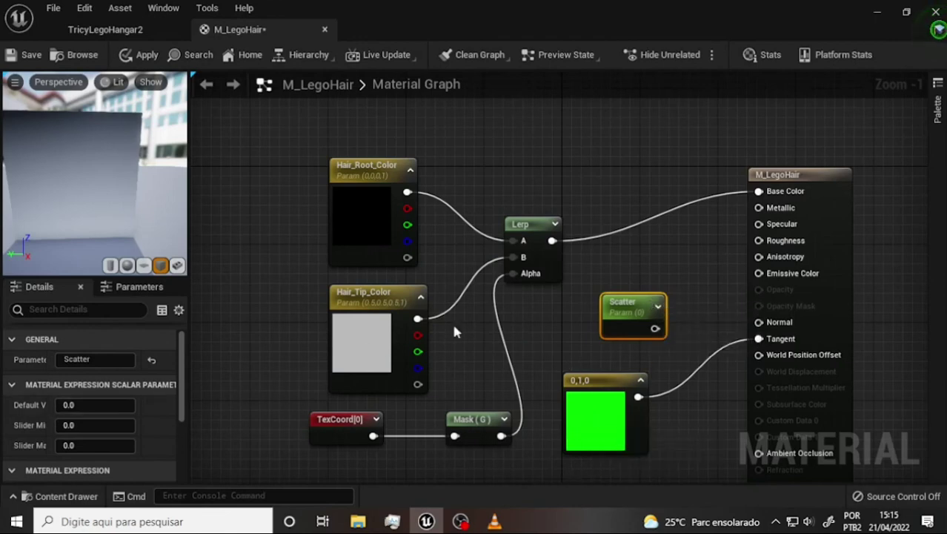
- Change M_LegoHair's Shading Model from Default Lit to Hair in the Details panel
{"action": "left_click", "coordinate": [793, 184]}
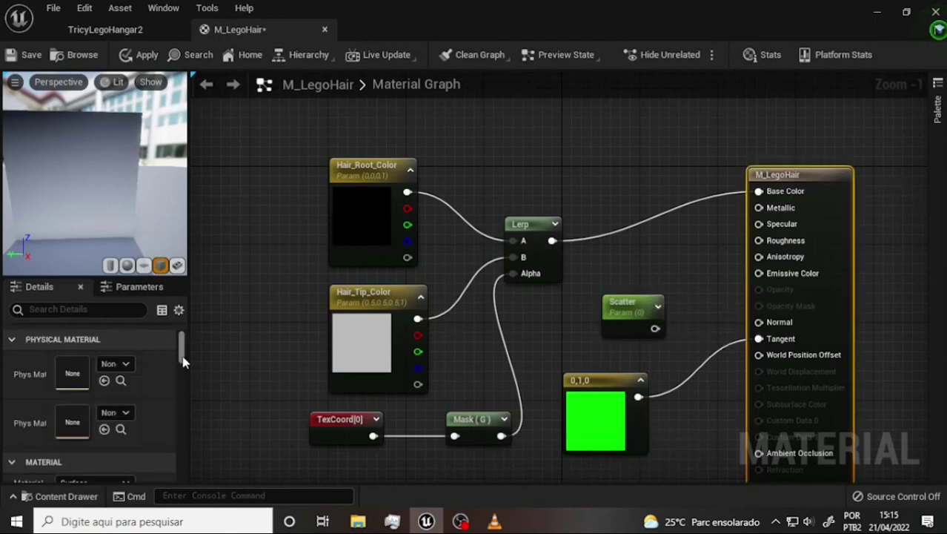
{"action": "left_click_drag", "start_coordinate": [184, 355], "coordinate": [183, 378]}
{"action": "mouse_move", "coordinate": [183, 380]}
{"action": "left_mouse_down"}
{"action": "mouse_move", "coordinate": [183, 449]}
{"action": "mouse_move", "coordinate": [178, 352]}
{"action": "left_mouse_up"}
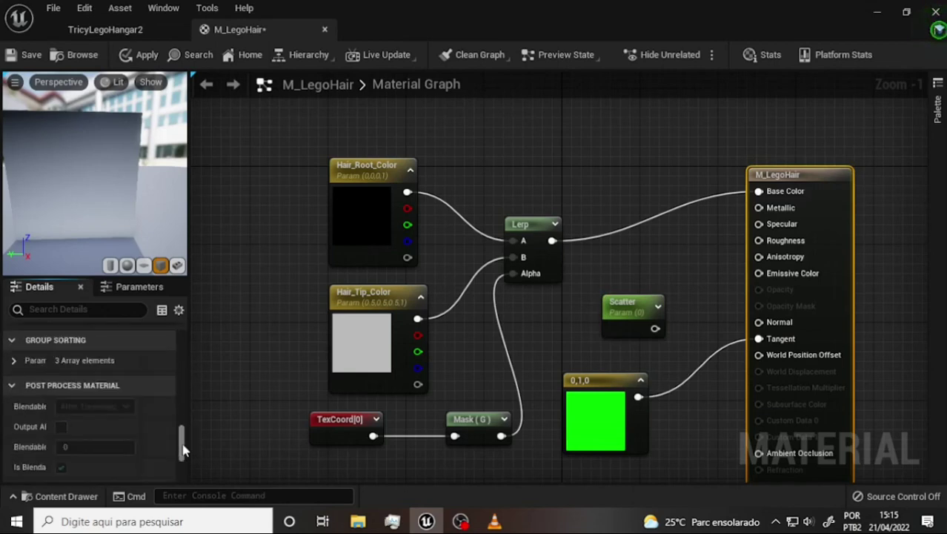
{"action": "scroll", "coordinate": [165, 379], "scroll_direction": "down", "scroll_amount": 3}
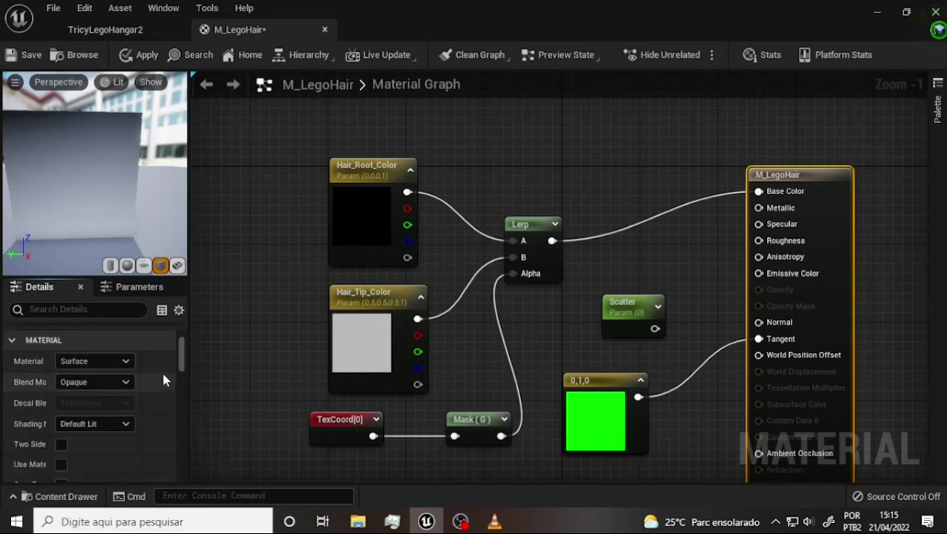
{"action": "left_click", "coordinate": [123, 423]}
{"action": "left_click", "coordinate": [67, 342]}
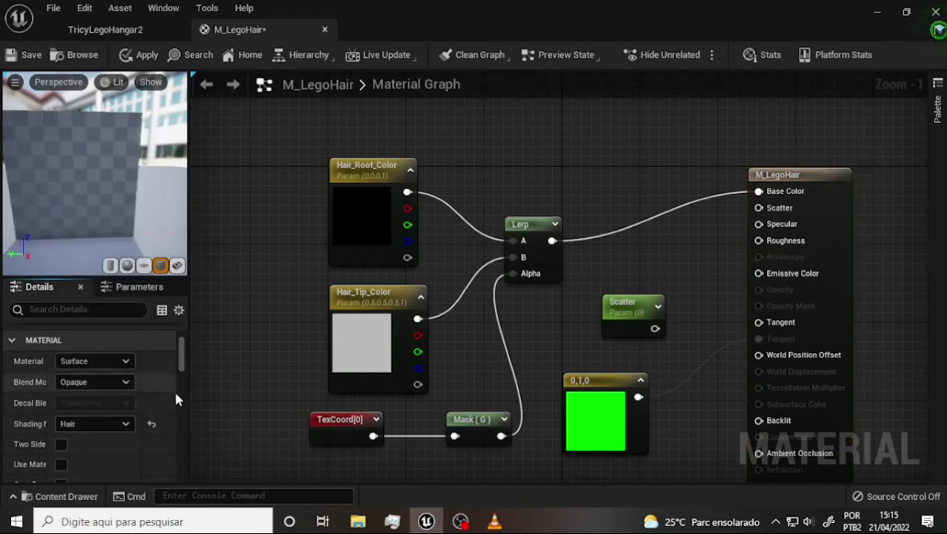
{"action": "left_click", "coordinate": [497, 522]}
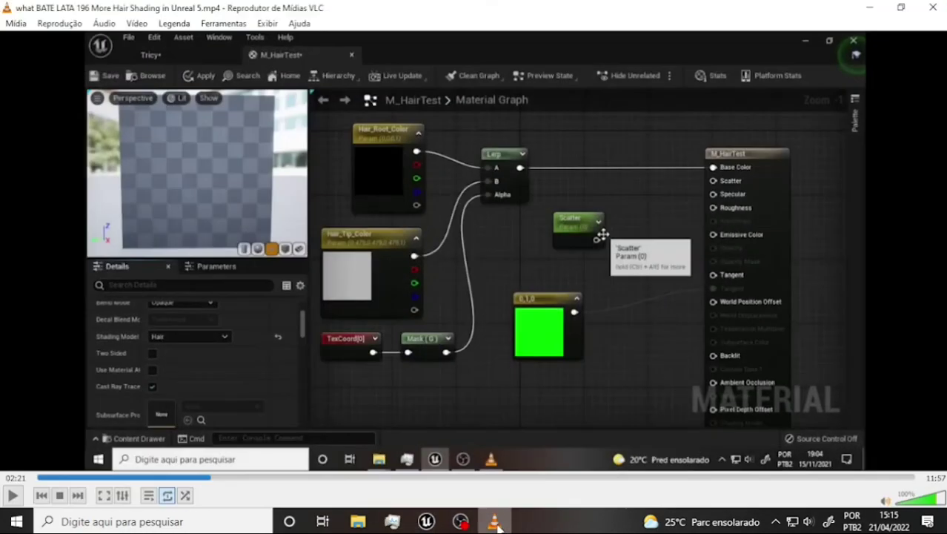
{"action": "left_click", "coordinate": [497, 523]}
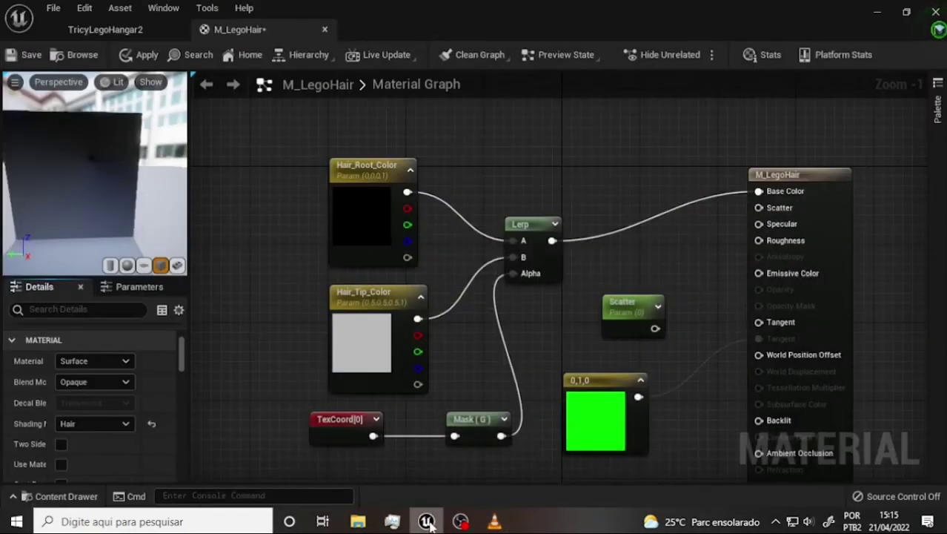
- Bring OBS Studio forward from the taskbar to show the Cena scene and recording controls
{"action": "mouse_move", "coordinate": [430, 522]}
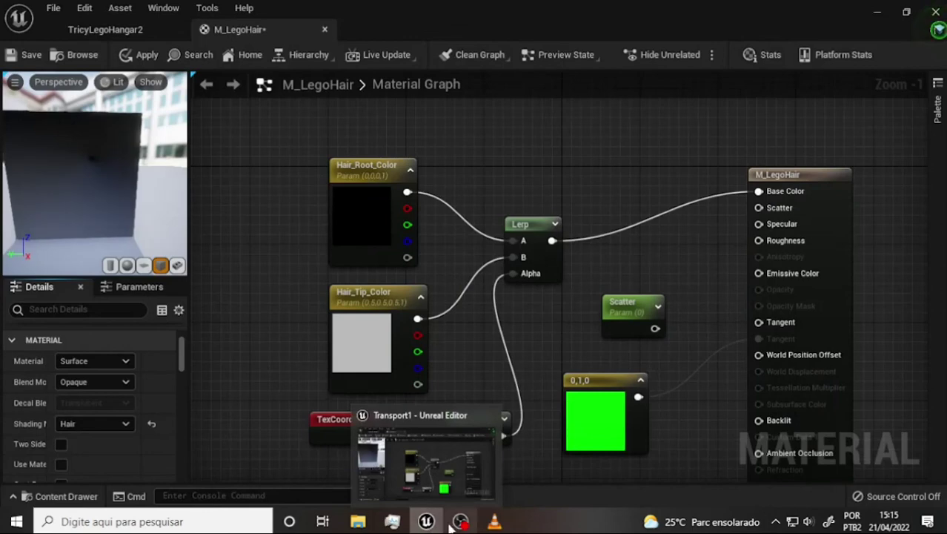
{"action": "left_click", "coordinate": [458, 522]}
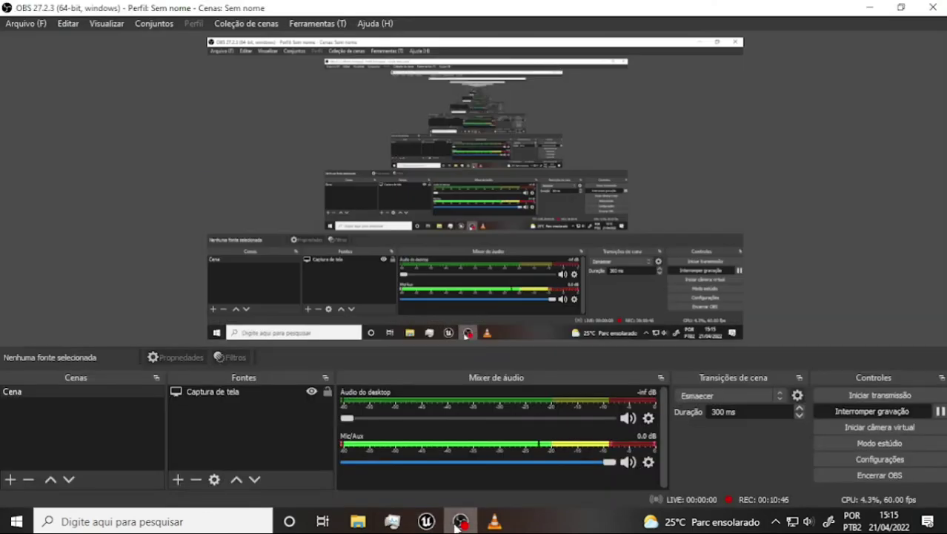